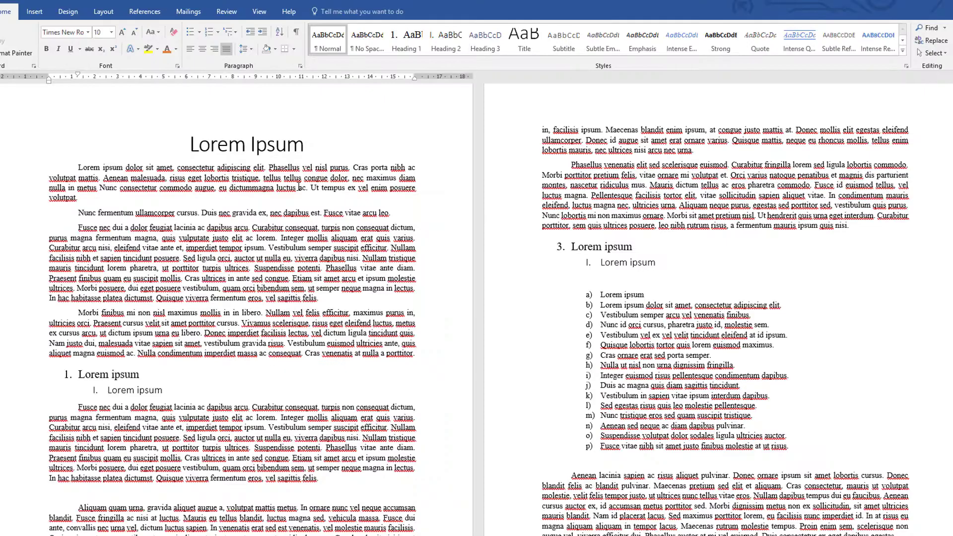
pyautogui.scroll(-3, 310, 184)
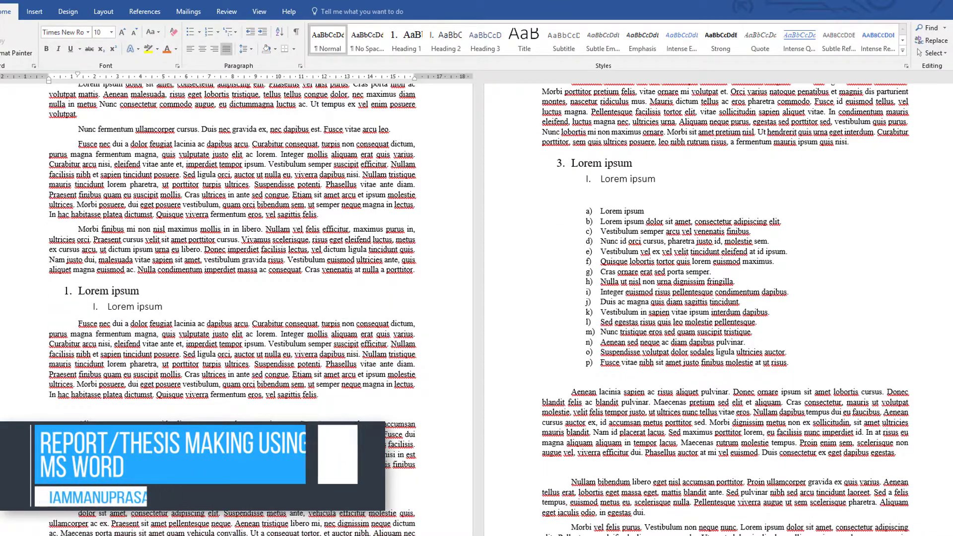
pyautogui.scroll(2, 186, 223)
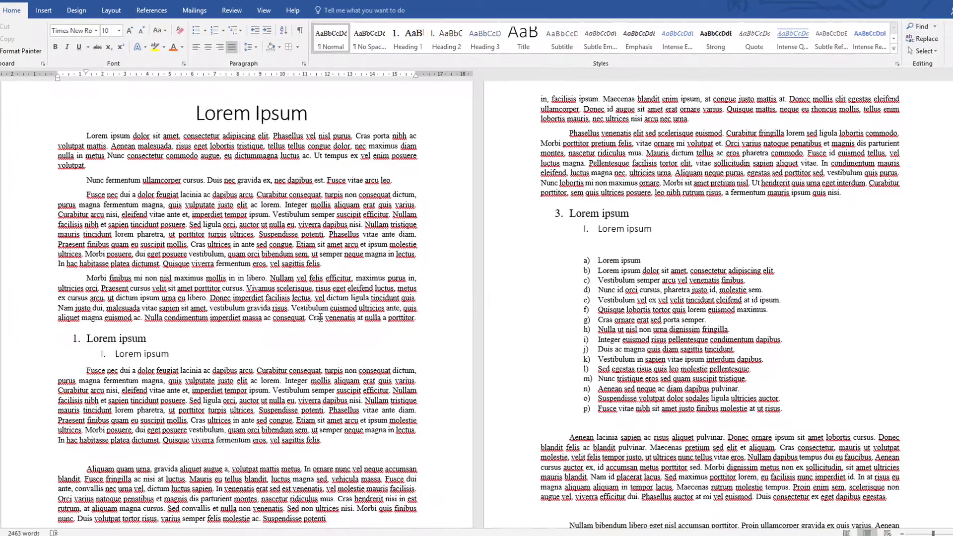
pyautogui.scroll(-6, 484, 309)
pyautogui.click(677, 288)
pyautogui.scroll(-9, 601, 245)
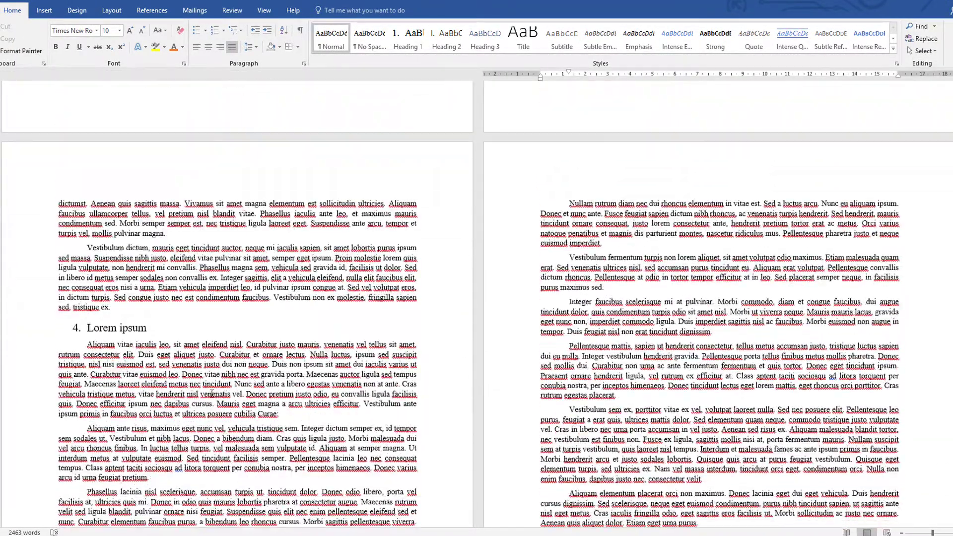
# Insert the red tulips picture from the Desktop into the blank line above the paragraph starting "Aliquam quam urna".
pyautogui.scroll(13, 130, 301)
pyautogui.click(119, 295)
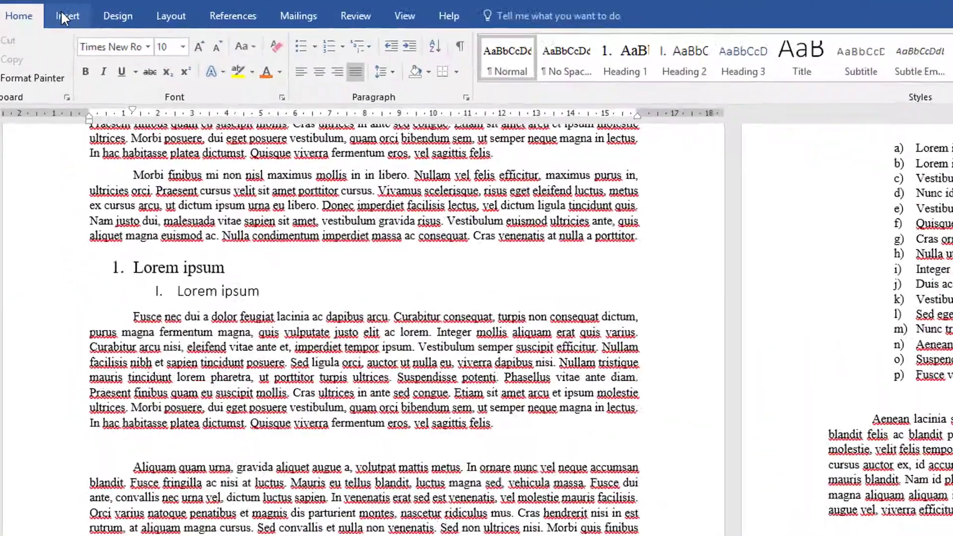
pyautogui.click(44, 10)
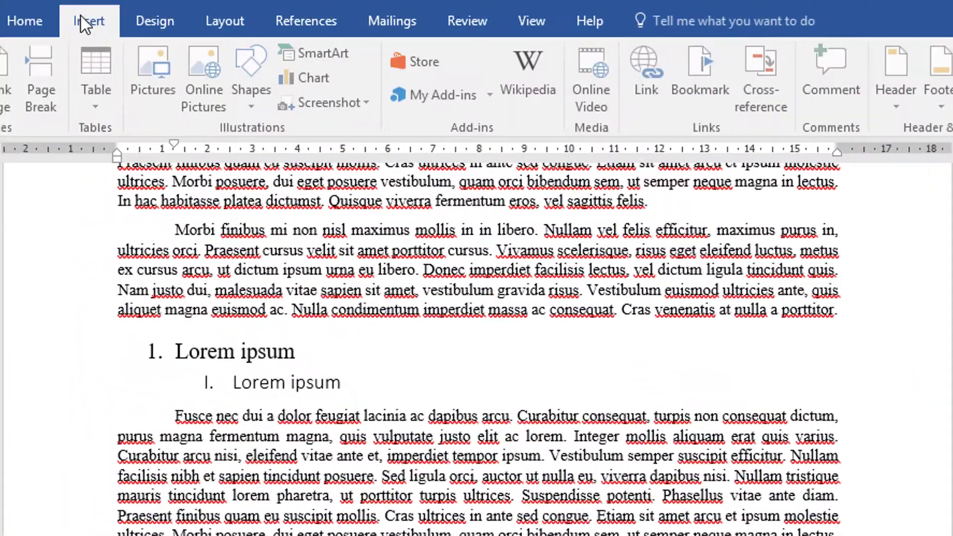
pyautogui.click(163, 103)
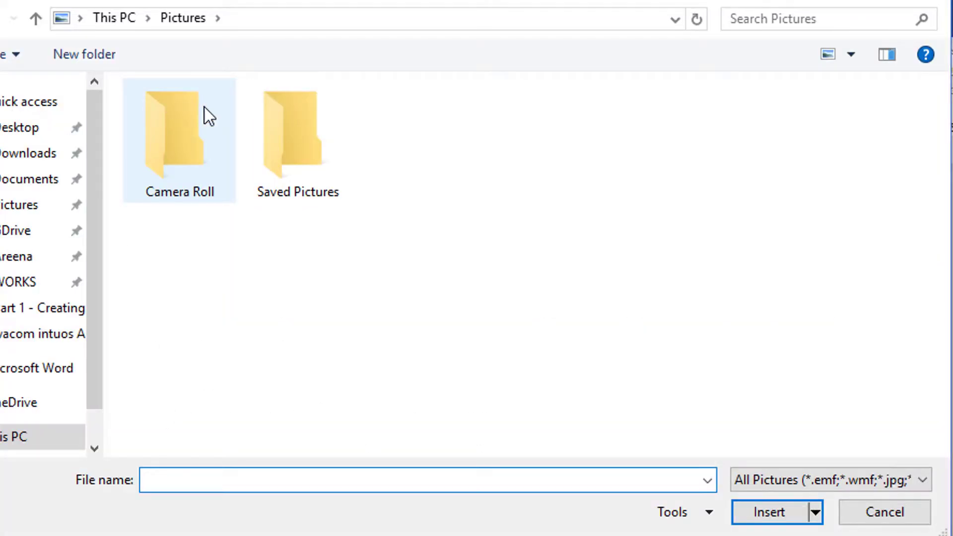
pyautogui.click(27, 132)
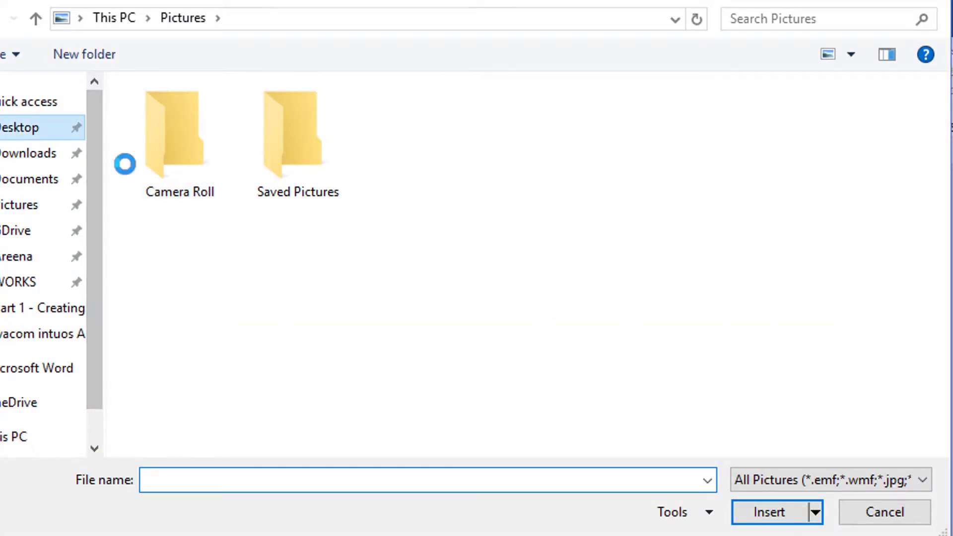
pyautogui.doubleClick(415, 129)
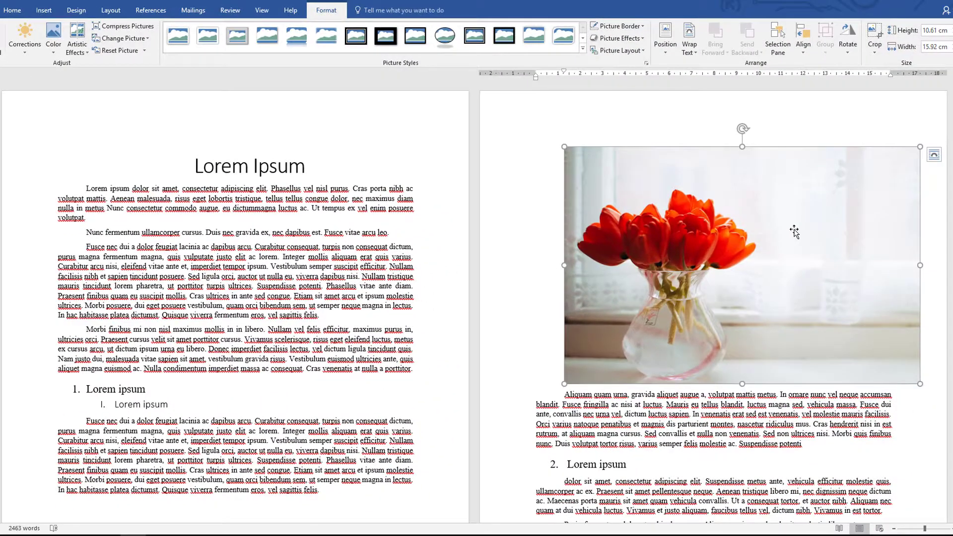
# Set the tulip picture's text wrapping to Top and bottom in its layout settings and nudge it slightly down the page.
pyautogui.click(934, 156)
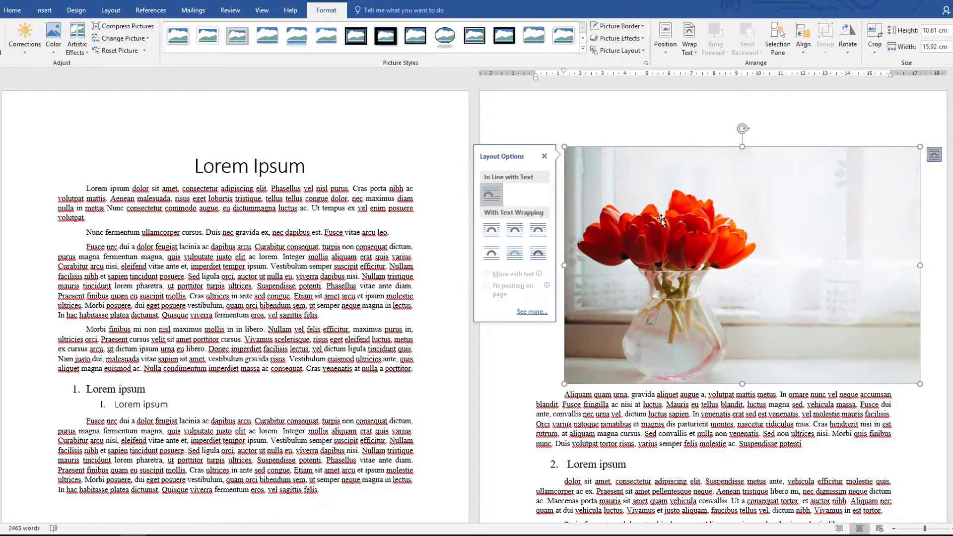
pyautogui.click(529, 312)
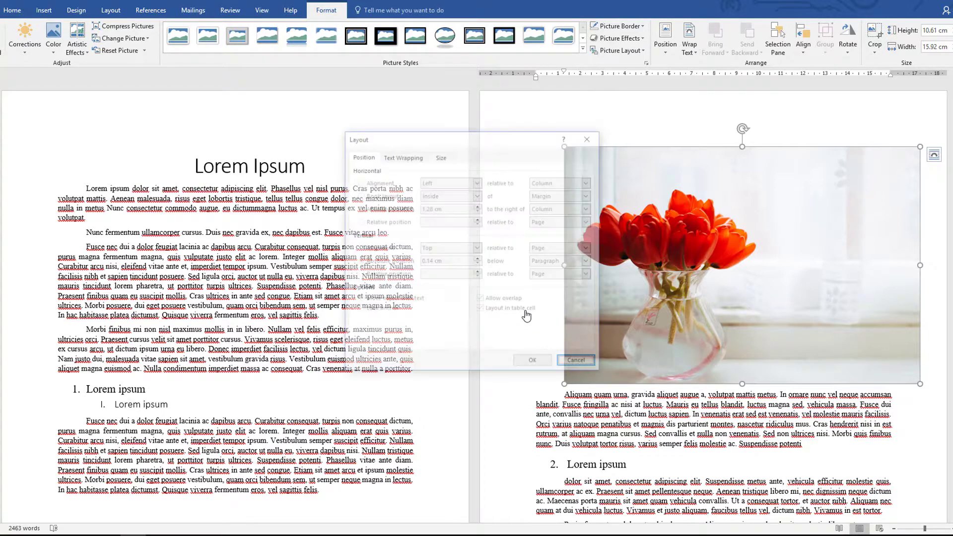
pyautogui.click(402, 155)
pyautogui.click(440, 156)
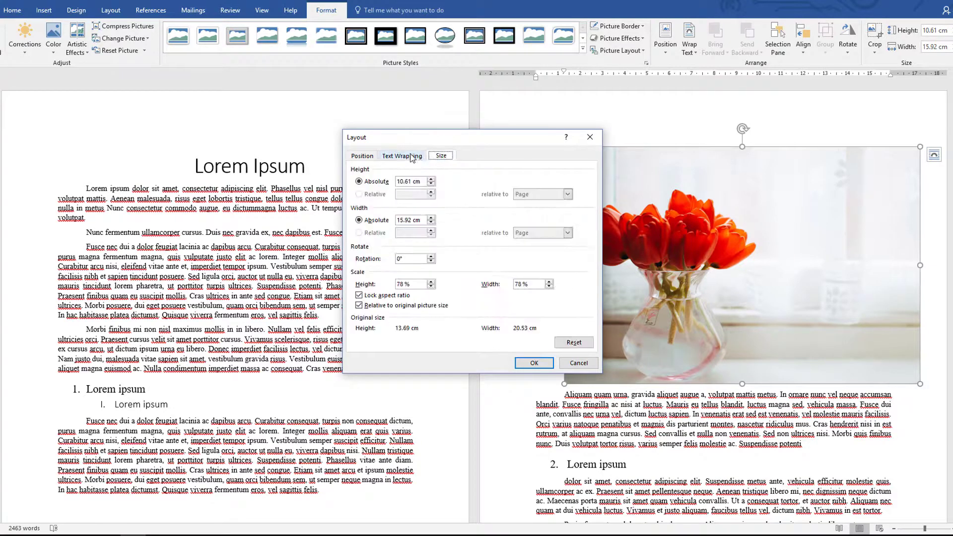
pyautogui.click(405, 155)
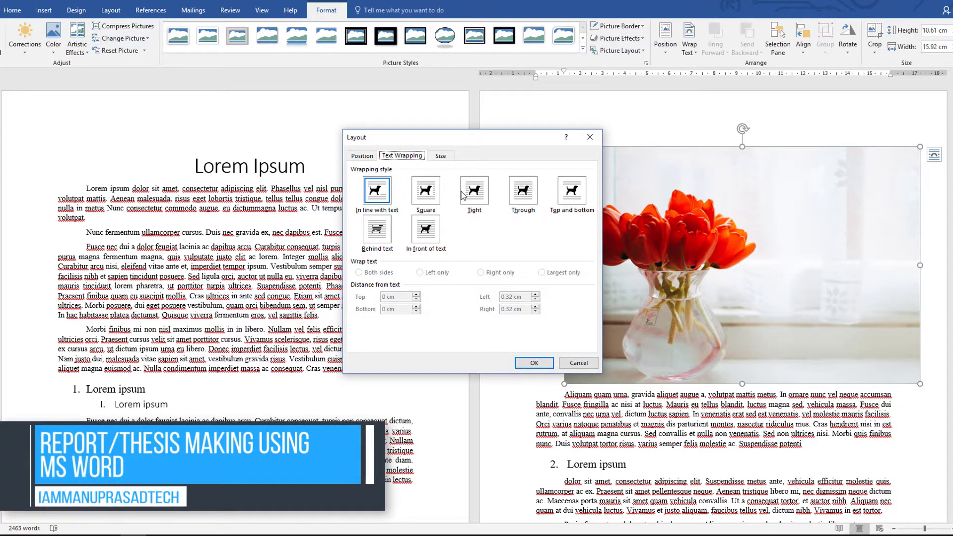
pyautogui.click(573, 199)
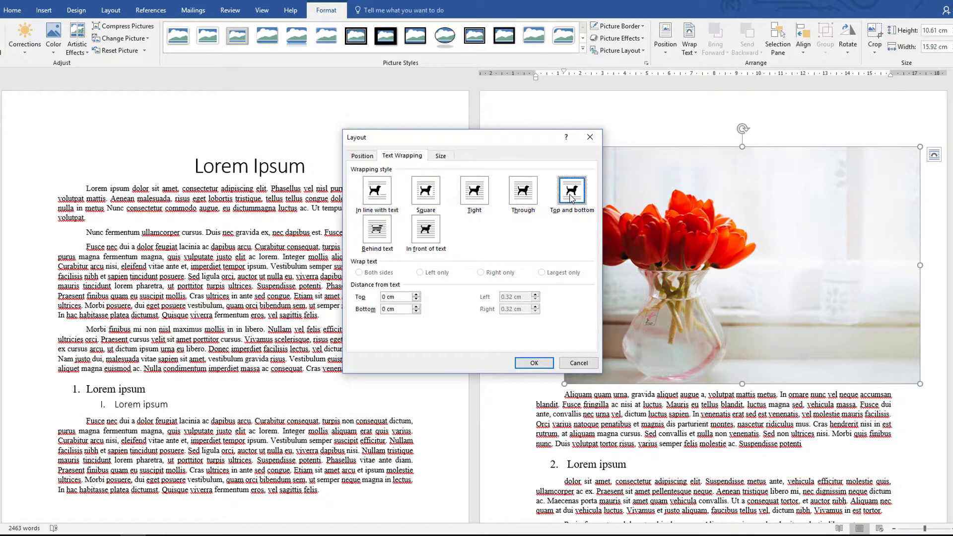
pyautogui.click(535, 364)
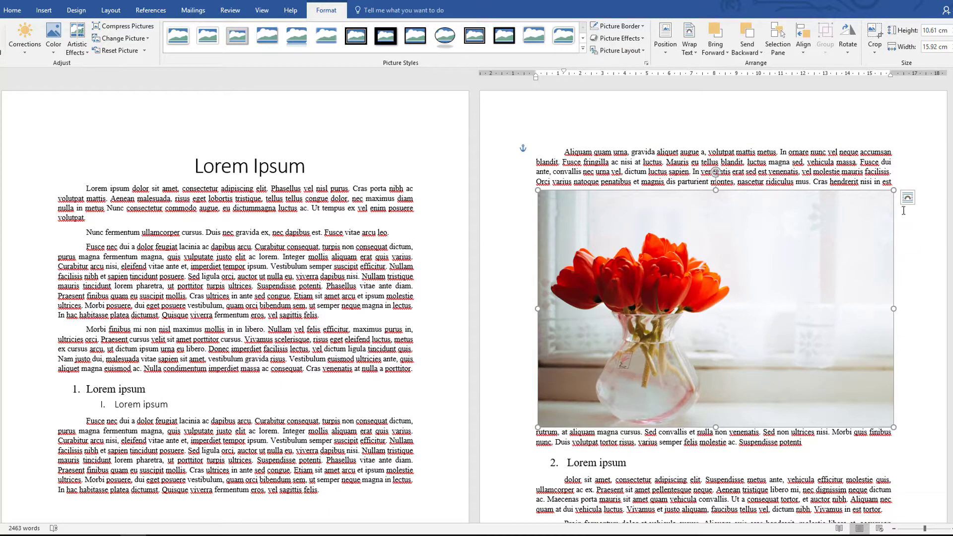
pyautogui.moveTo(668, 247)
pyautogui.mouseDown()
pyautogui.moveTo(661, 268)
pyautogui.moveTo(665, 253)
pyautogui.mouseUp()
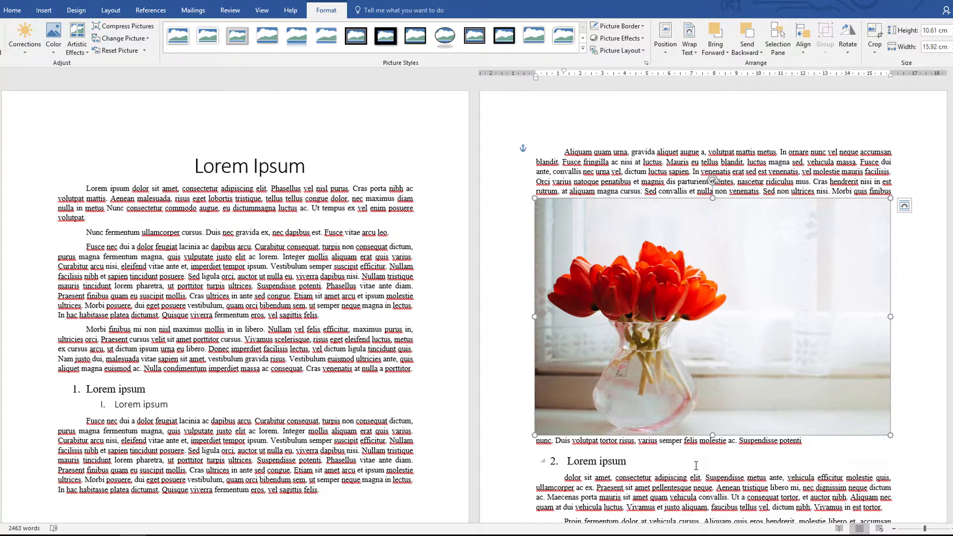
# Switch the picture to Tight wrapping and shrink it to about 7.79 cm high by 11.68 cm wide near the page's top margin.
pyautogui.click(905, 205)
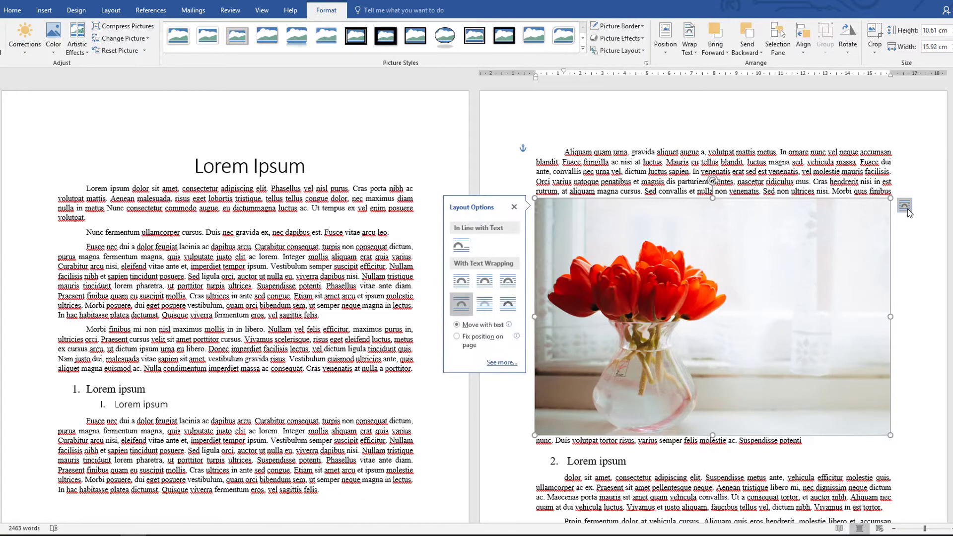
pyautogui.click(490, 282)
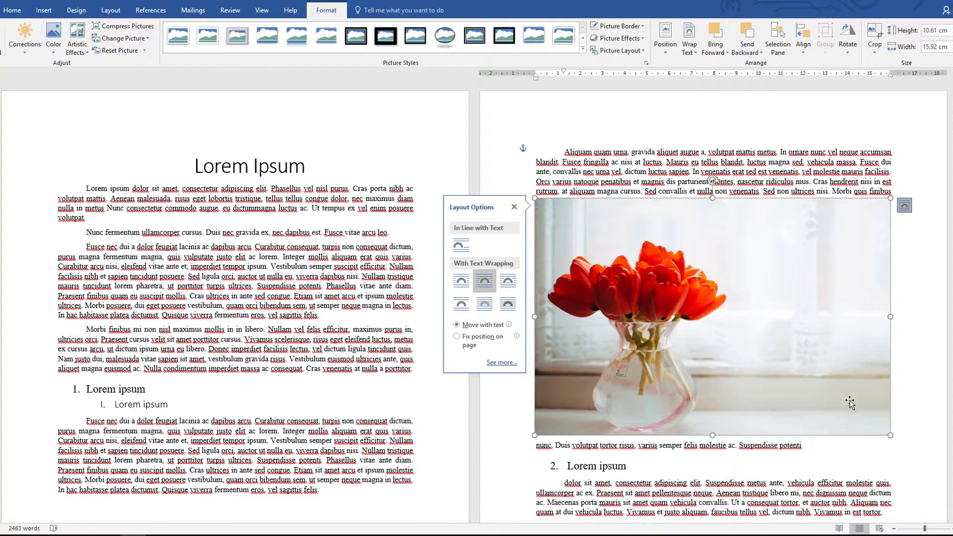
pyautogui.moveTo(892, 436); pyautogui.dragTo(735, 372)
pyautogui.moveTo(268, 274); pyautogui.dragTo(725, 271)
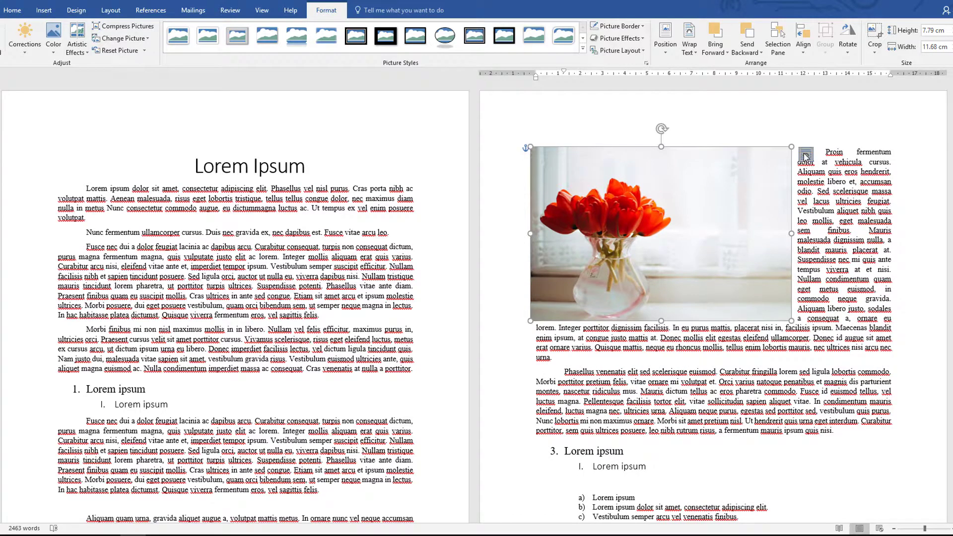
# Set the picture's wrapping to Top and Bottom and move it down between the lines of the "Proin fermentum" paragraph.
pyautogui.click(806, 156)
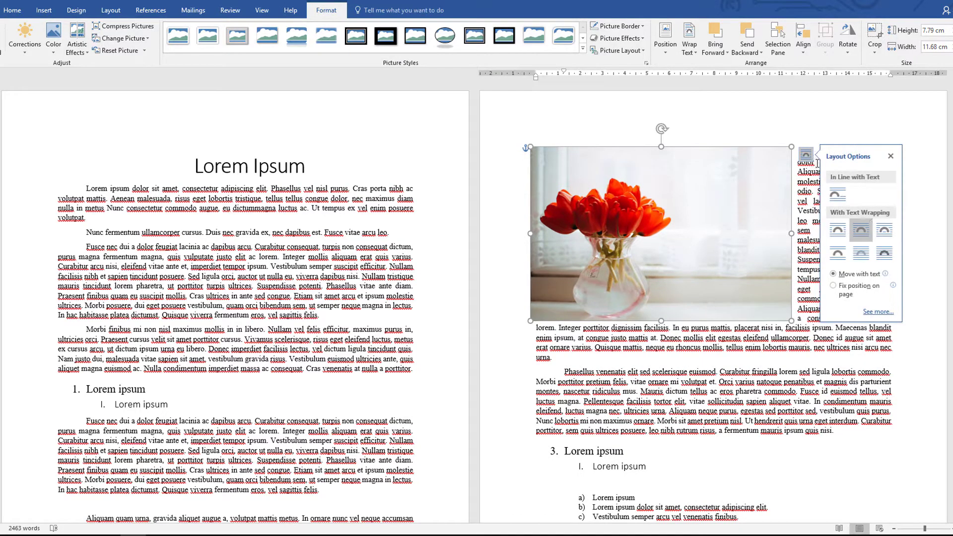
pyautogui.click(844, 259)
pyautogui.moveTo(737, 233); pyautogui.dragTo(725, 272)
pyautogui.click(874, 299)
pyautogui.click(707, 283)
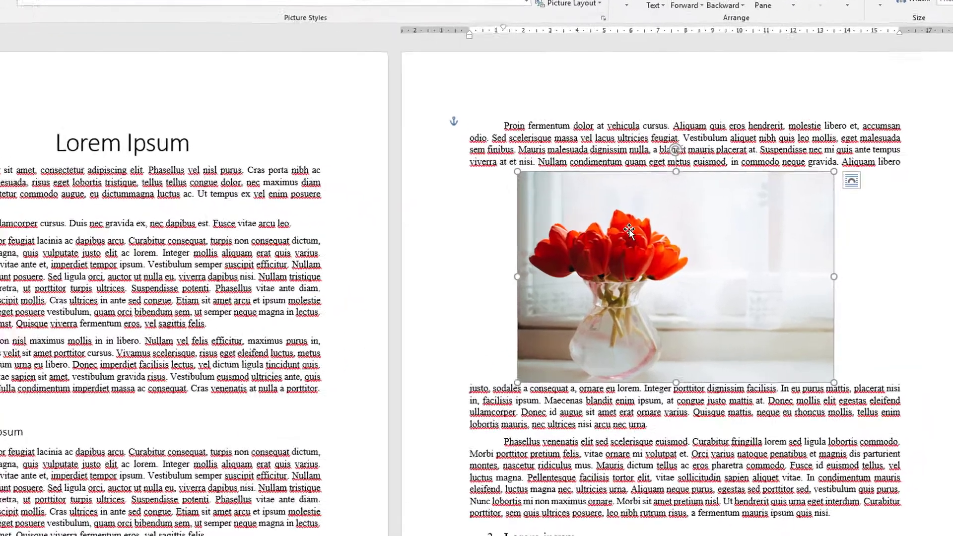
# Try cropping the tulip picture to about 7.33 by 6.91 cm around the vase, then undo the crop.
pyautogui.rightClick(668, 238)
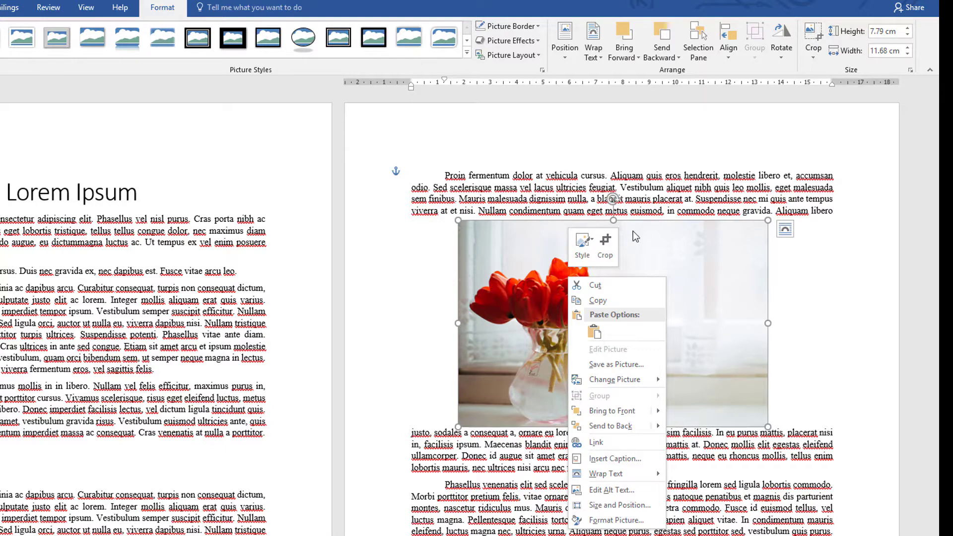
pyautogui.click(612, 251)
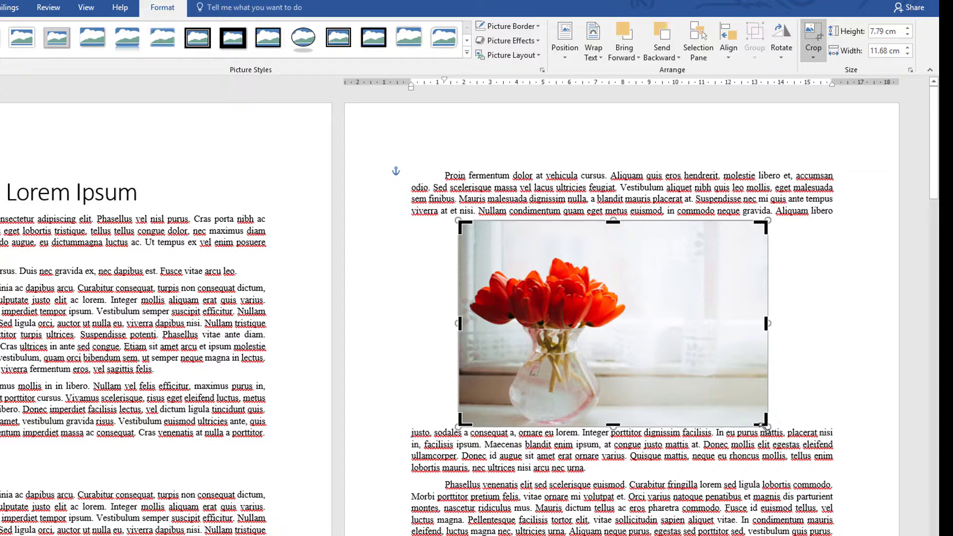
pyautogui.moveTo(760, 421); pyautogui.dragTo(641, 414)
pyautogui.click(641, 416)
pyautogui.moveTo(560, 329); pyautogui.dragTo(624, 339)
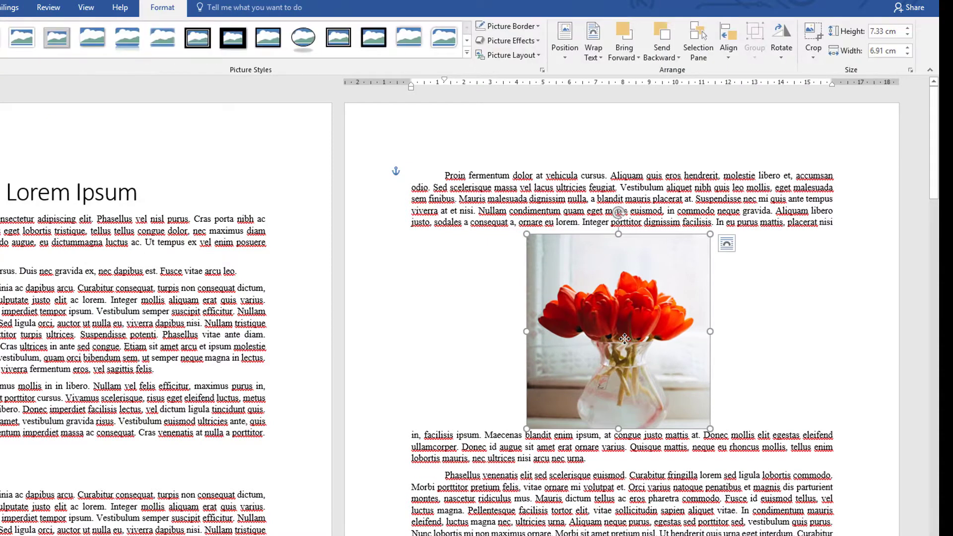
pyautogui.hotkey('ctrl', 'z')
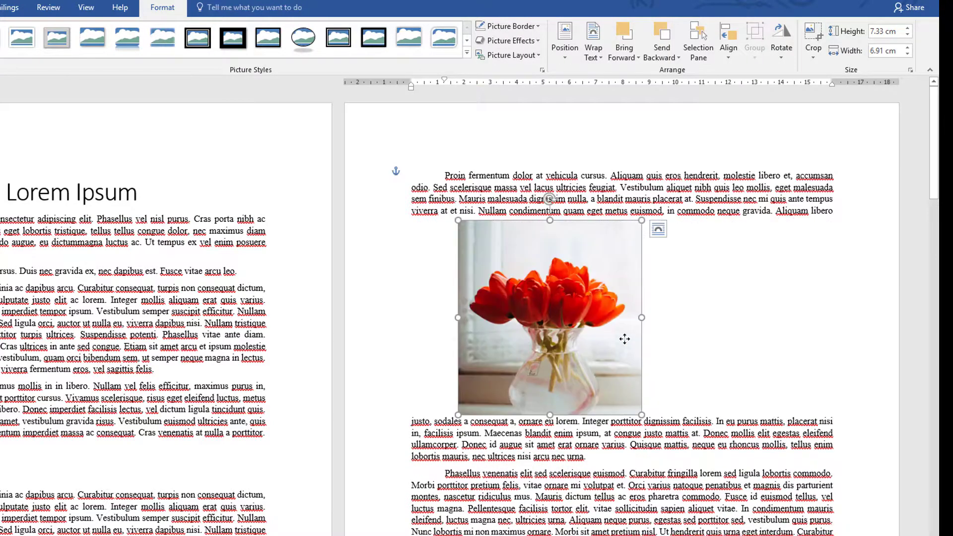
# Crop the picture to the rounded Alternate Process flowchart shape and move it slightly lower in the paragraph.
pyautogui.click(814, 38)
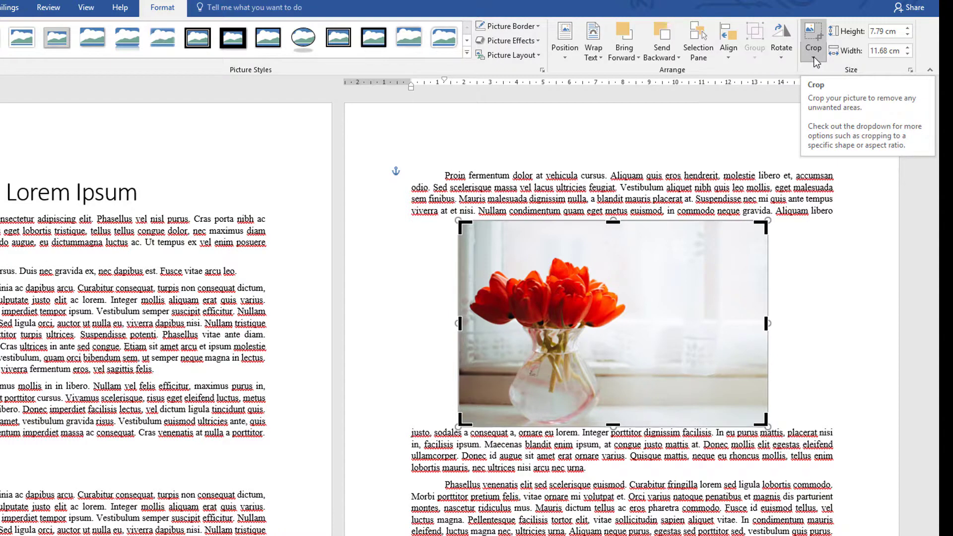
pyautogui.click(814, 56)
pyautogui.moveTo(844, 90)
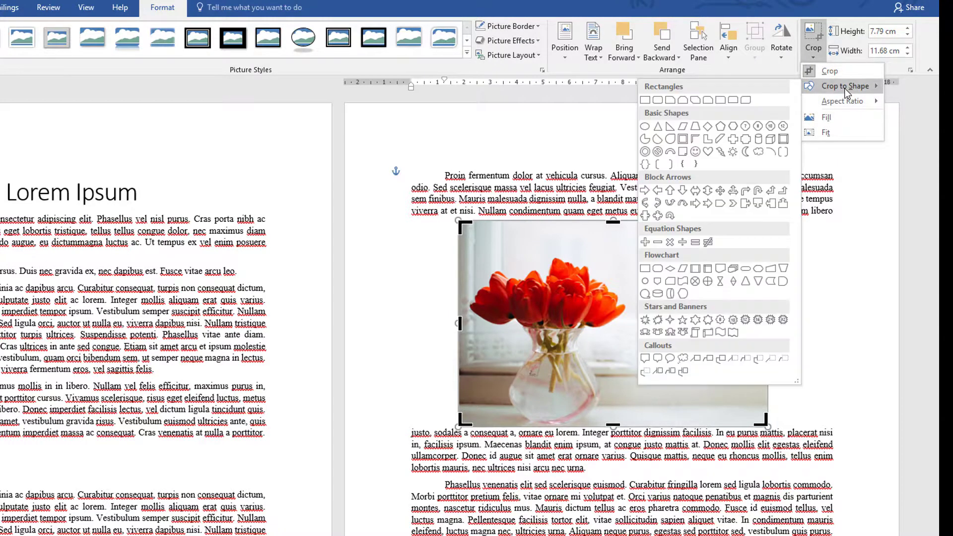
pyautogui.click(657, 269)
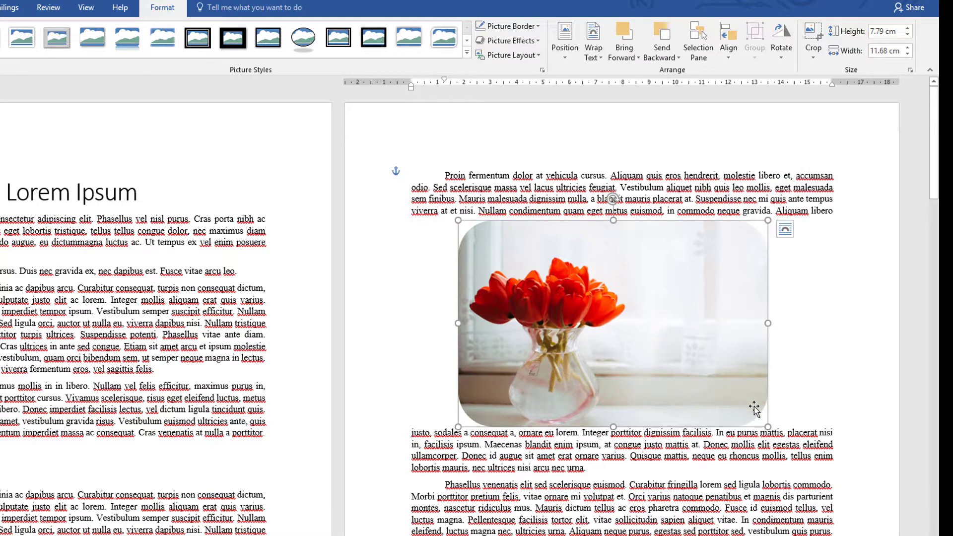
pyautogui.moveTo(767, 426)
pyautogui.mouseDown()
pyautogui.moveTo(745, 415)
pyautogui.moveTo(760, 421)
pyautogui.mouseUp()
pyautogui.moveTo(693, 355); pyautogui.dragTo(700, 364)
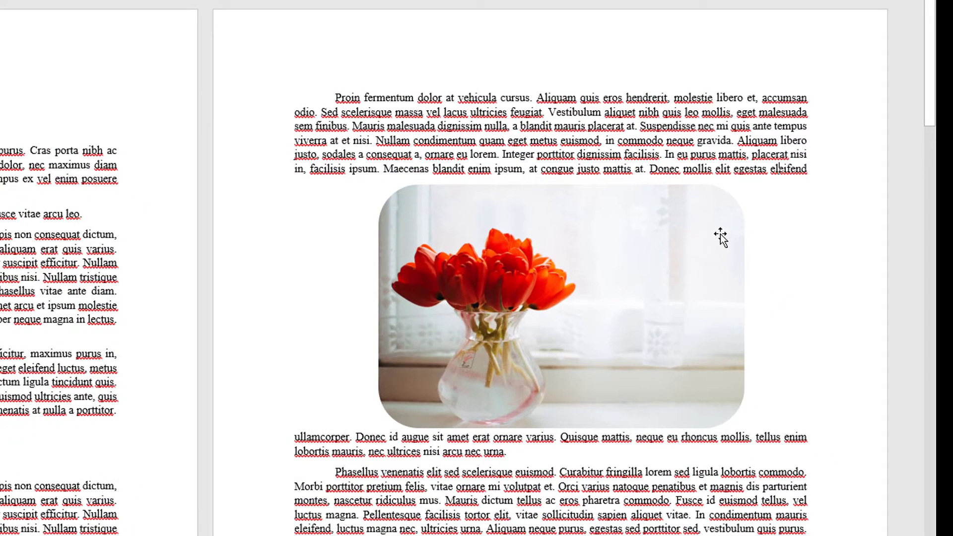
# Try cropping the empty upper and right-hand areas off the rounded picture and repositioning the result.
pyautogui.click(721, 237)
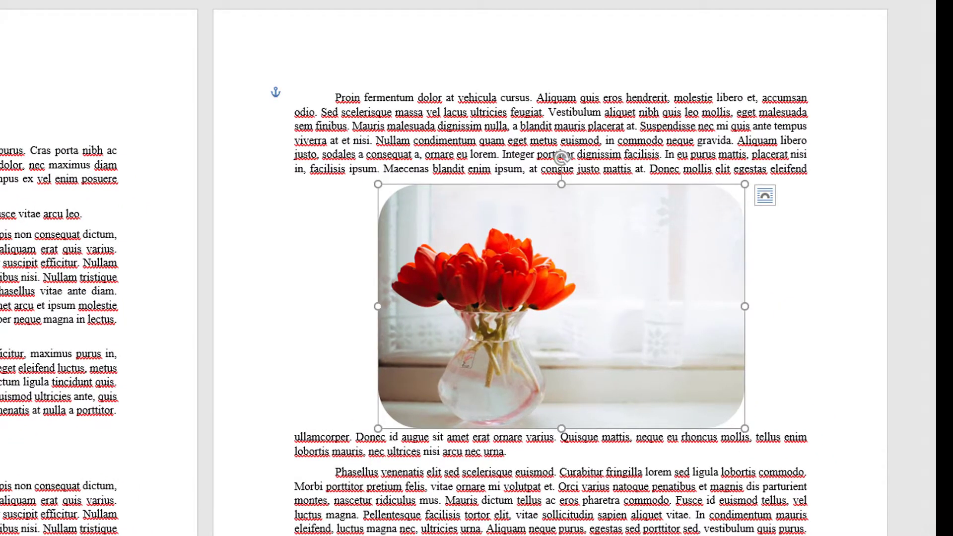
pyautogui.hotkey('alt', 'j')
pyautogui.press('p')
pyautogui.press('v')
pyautogui.press('c')
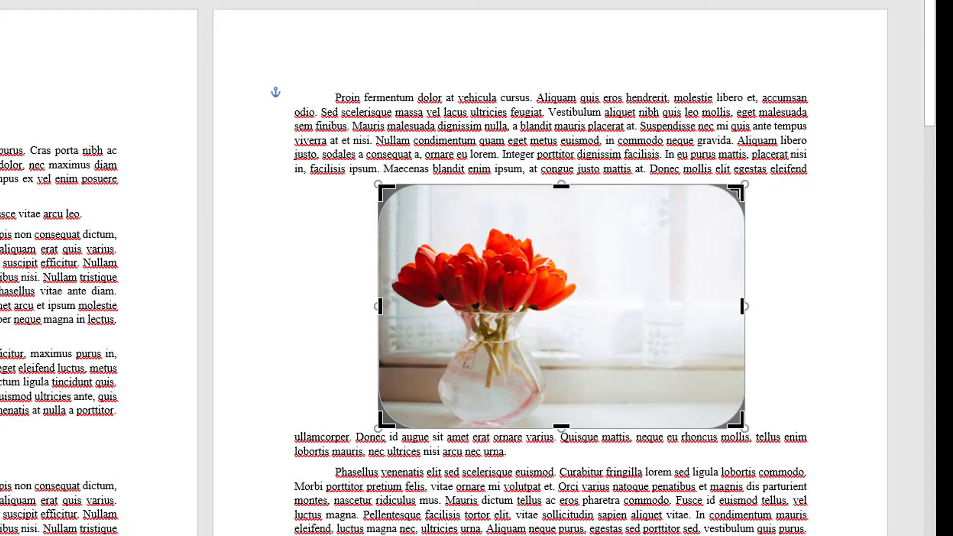
pyautogui.moveTo(735, 194); pyautogui.dragTo(624, 224)
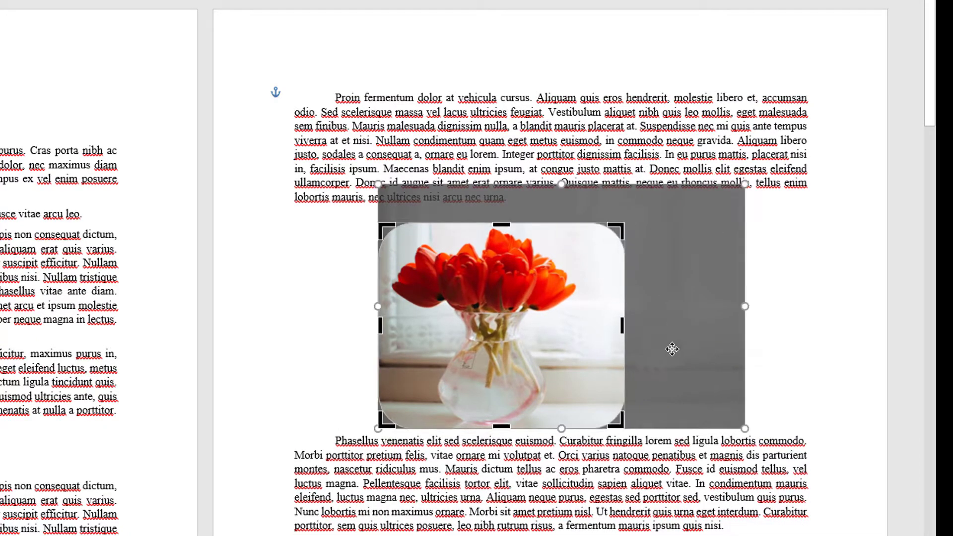
pyautogui.click(686, 469)
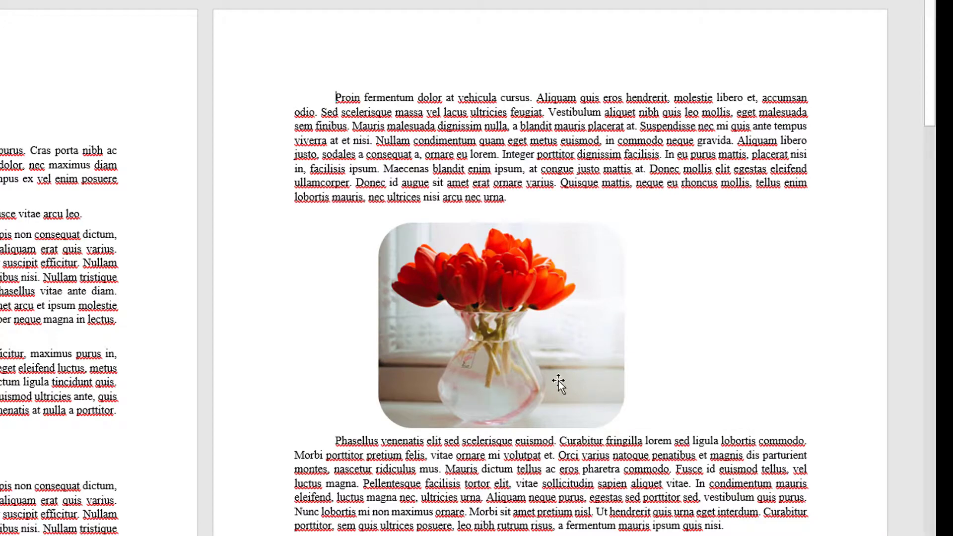
pyautogui.moveTo(532, 330); pyautogui.dragTo(546, 309)
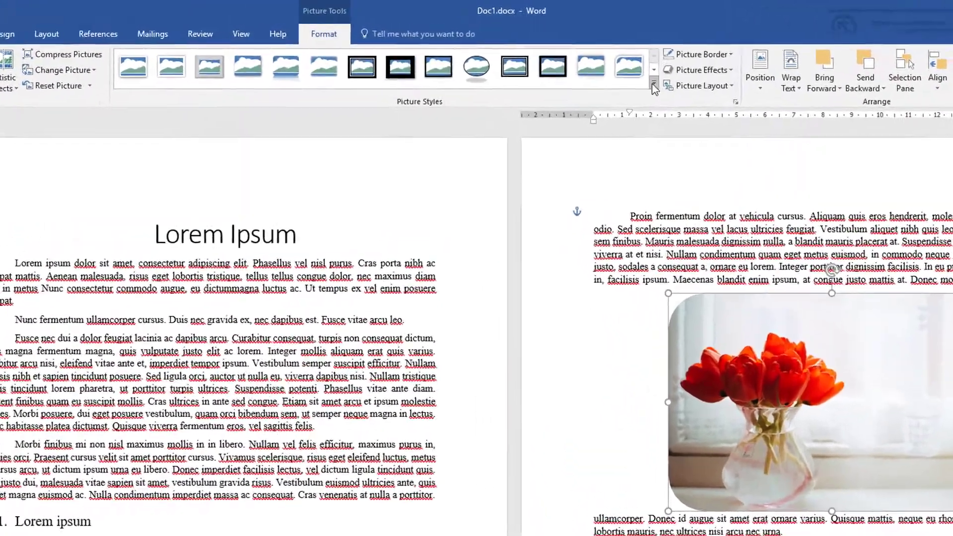
# Preview the available picture styles on the rounded tulip picture without applying one.
pyautogui.click(589, 66)
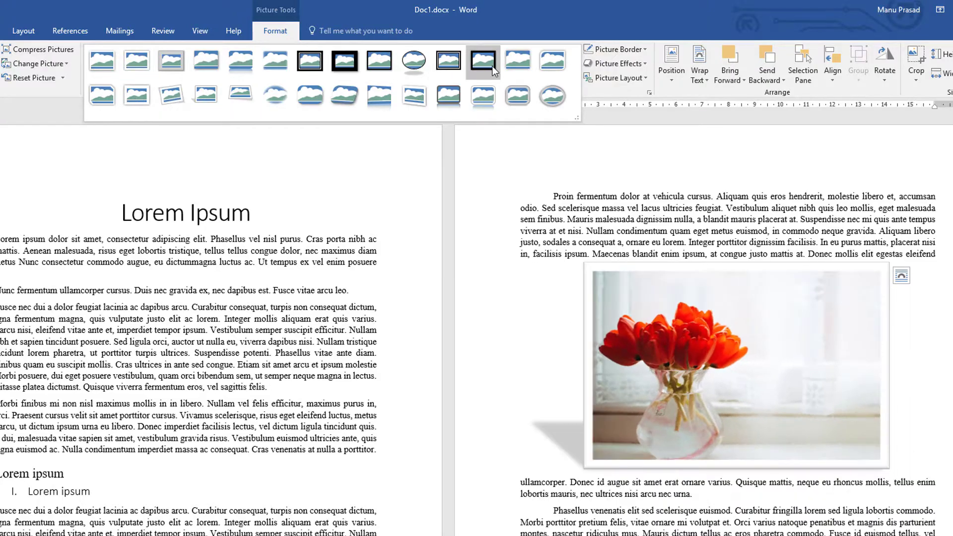
pyautogui.click(24, 98)
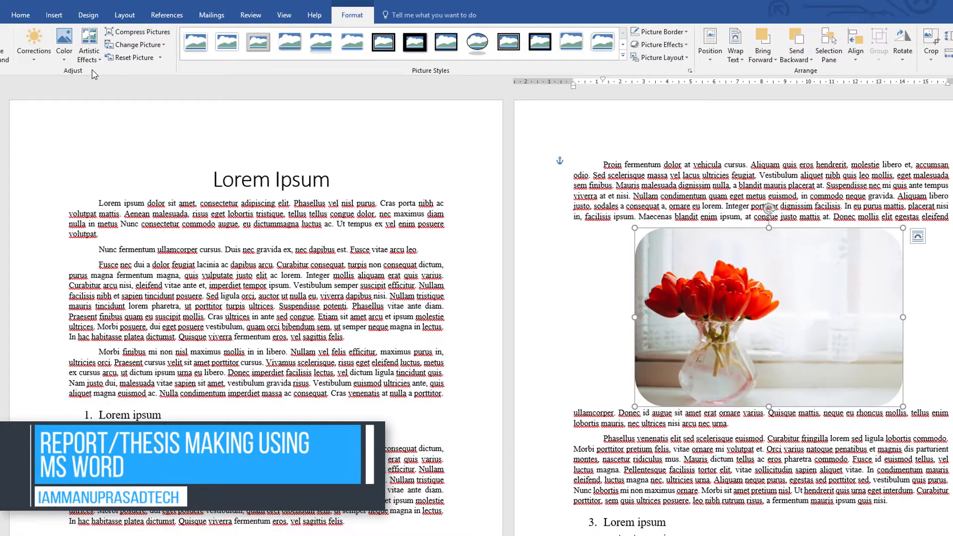
# Preview the artistic effects, colour options and corrections for the rounded tulip picture without applying any.
pyautogui.click(97, 62)
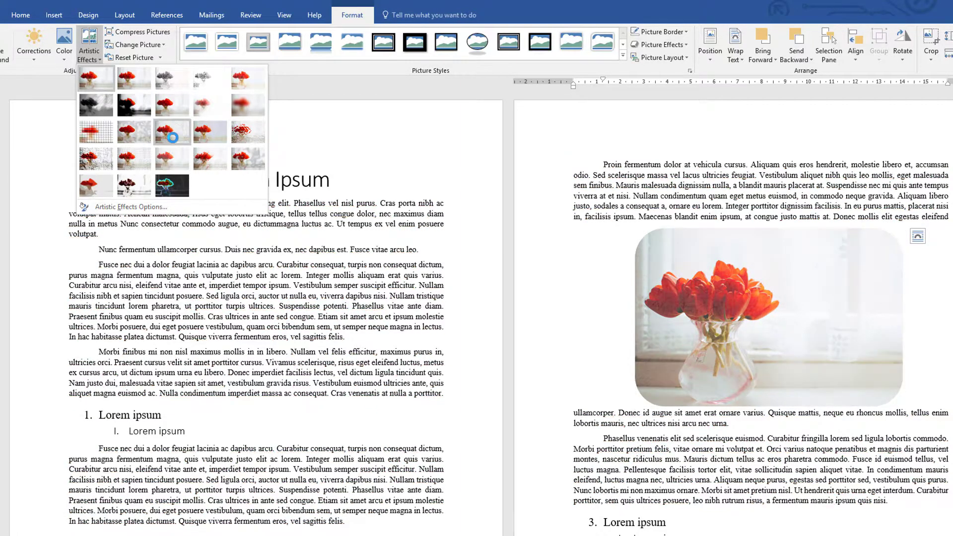
pyautogui.click(64, 52)
pyautogui.click(63, 53)
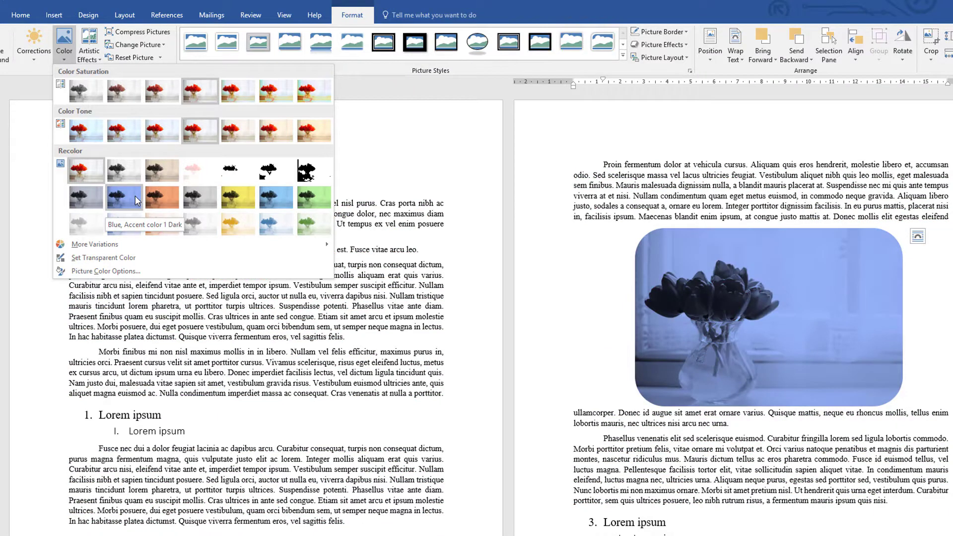
pyautogui.click(43, 89)
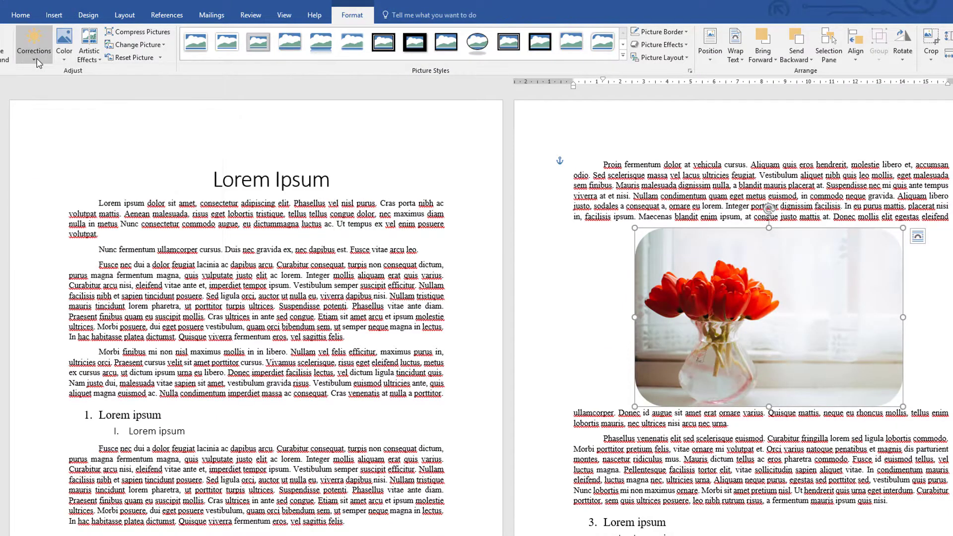
pyautogui.click(37, 63)
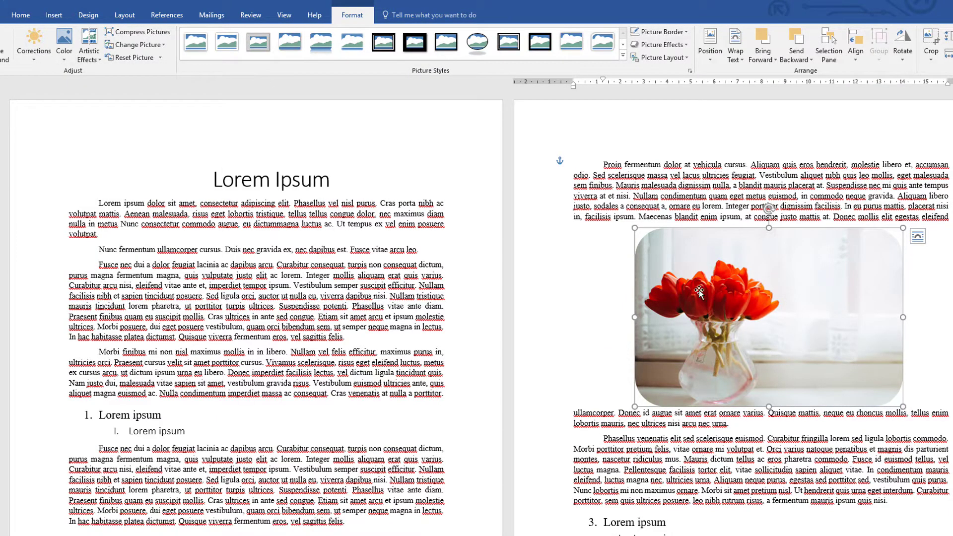
# Move the tulip picture slightly to the left within the paragraph and deselect it.
pyautogui.moveTo(715, 307); pyautogui.dragTo(708, 306)
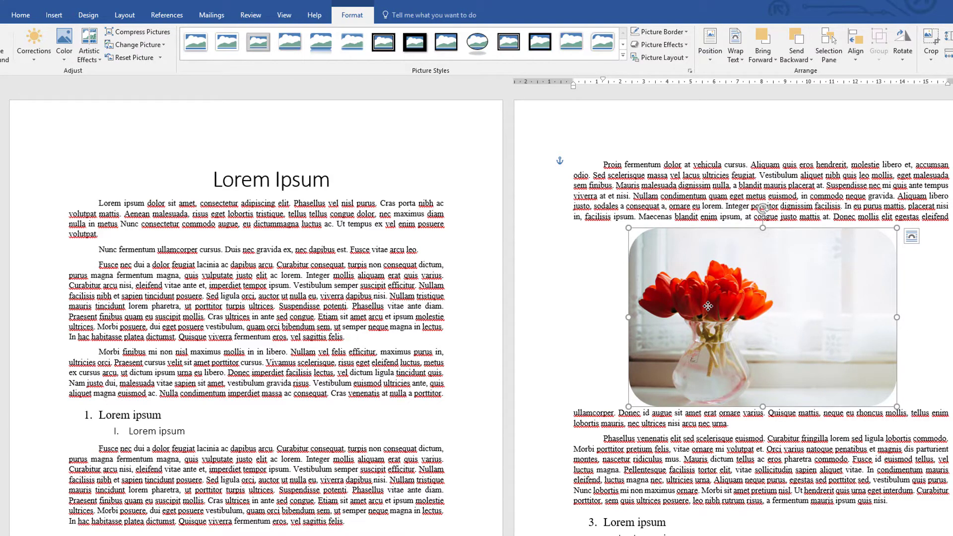
pyautogui.click(605, 309)
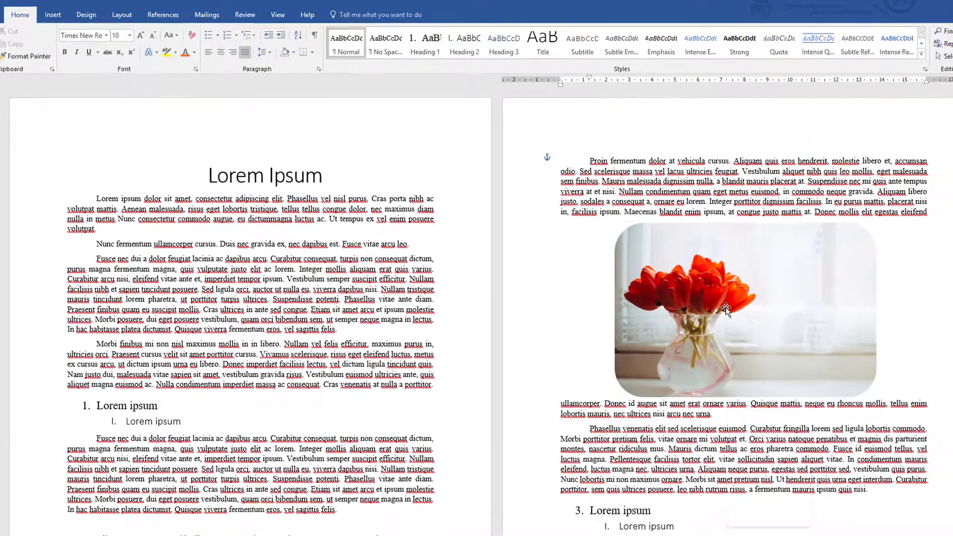
# Start a caption for the tulip picture and create a new caption label named "Fig." for it.
pyautogui.rightClick(724, 310)
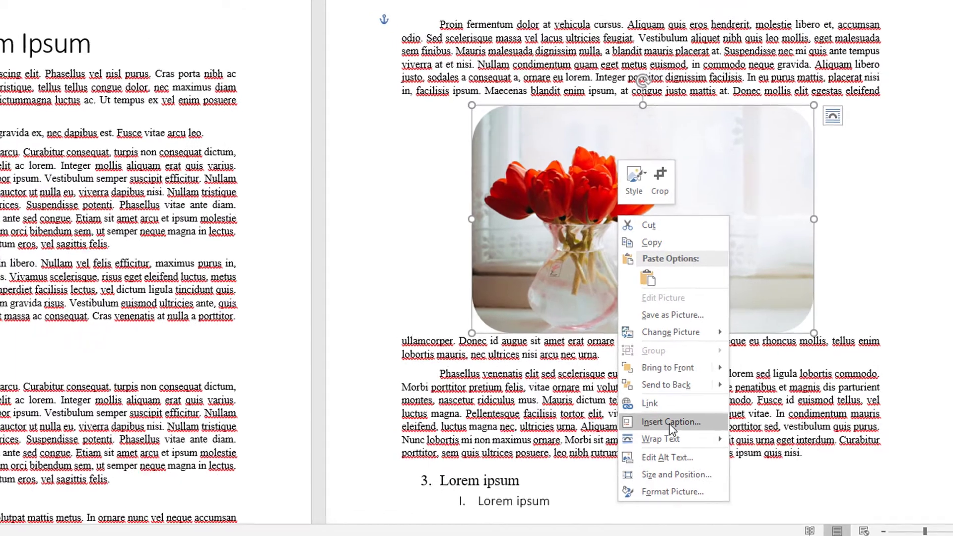
pyautogui.click(638, 410)
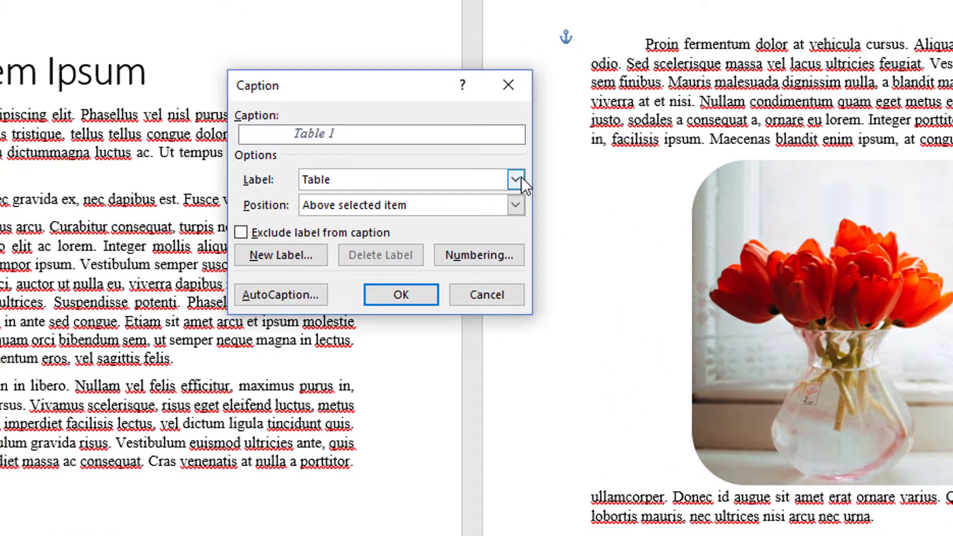
pyautogui.click(515, 179)
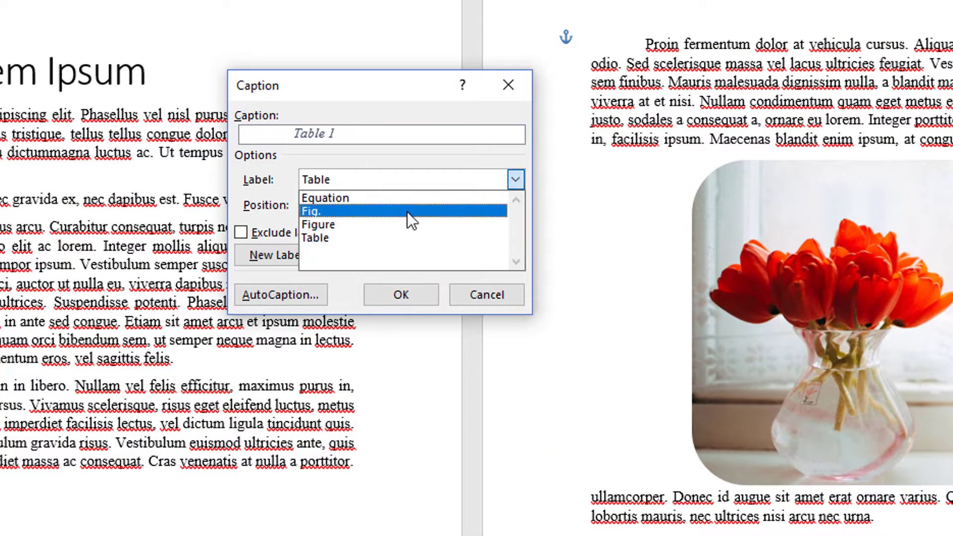
pyautogui.click(381, 224)
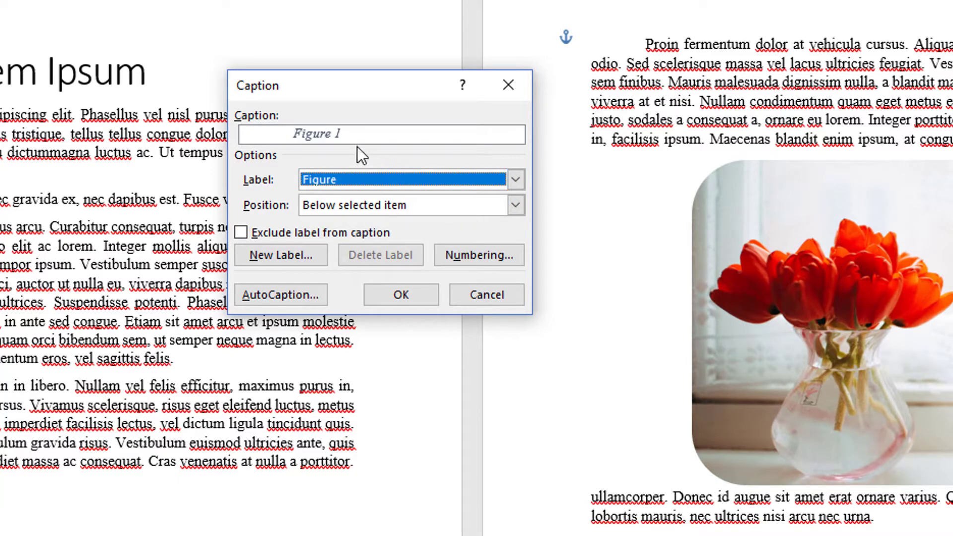
pyautogui.click(300, 133)
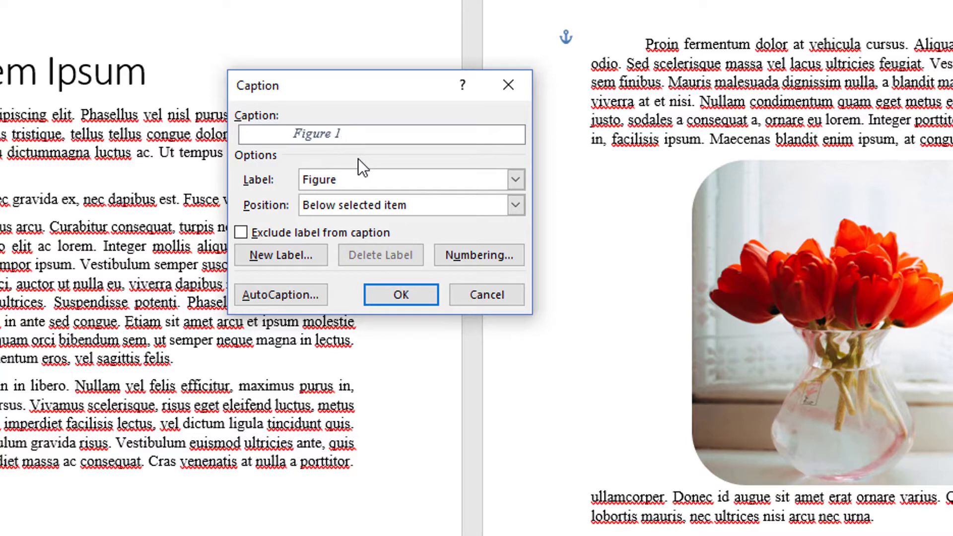
pyautogui.click(305, 259)
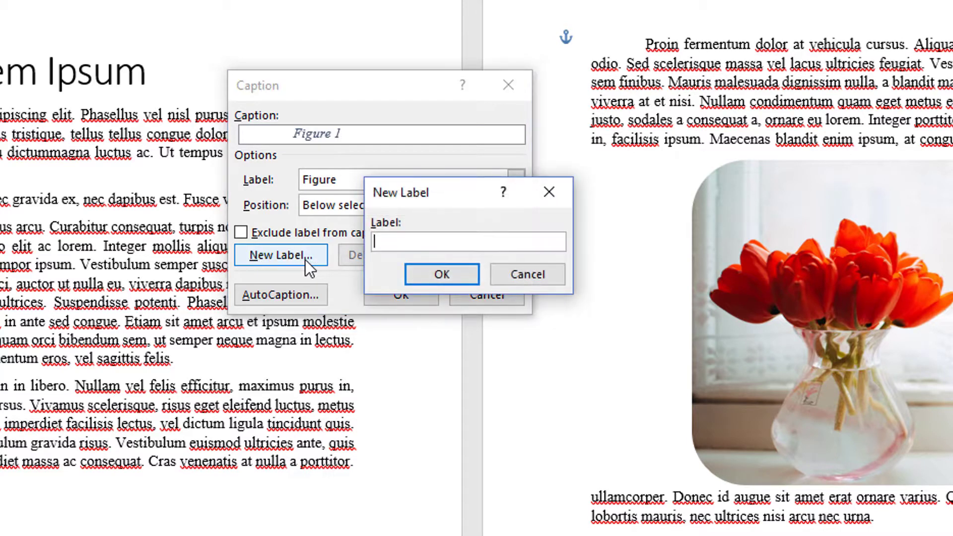
pyautogui.write('Fig.')
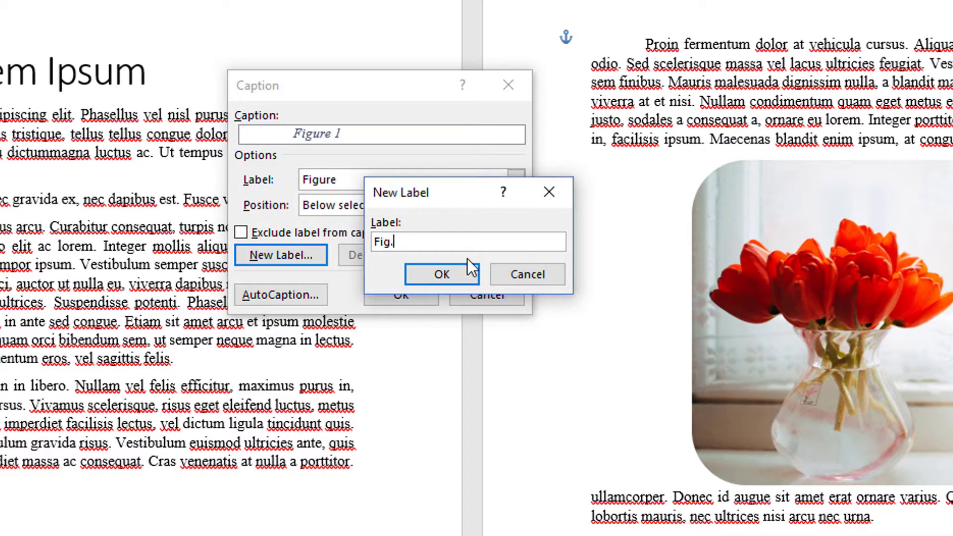
pyautogui.click(443, 281)
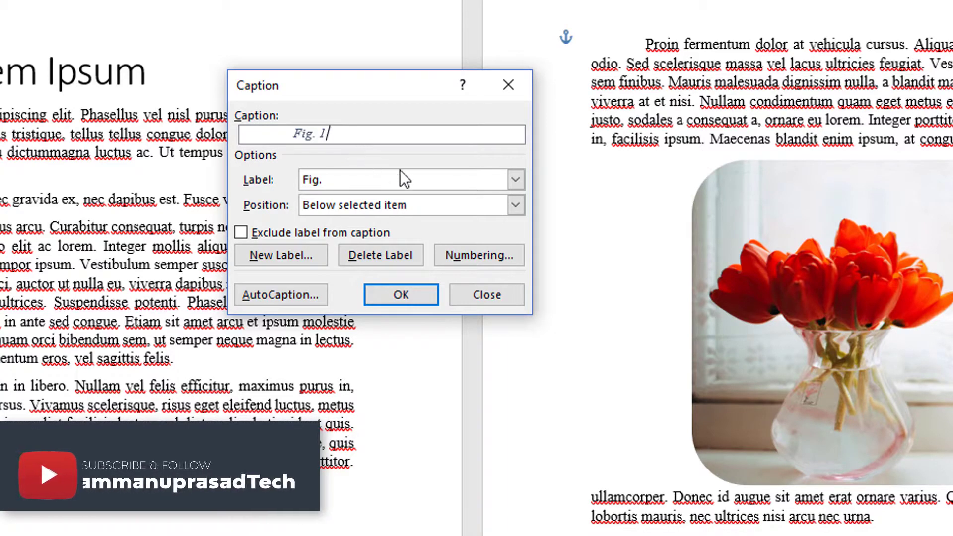
# Set the caption position to below the selected item and insert the caption "Fig. 1: Flower".
pyautogui.click(516, 205)
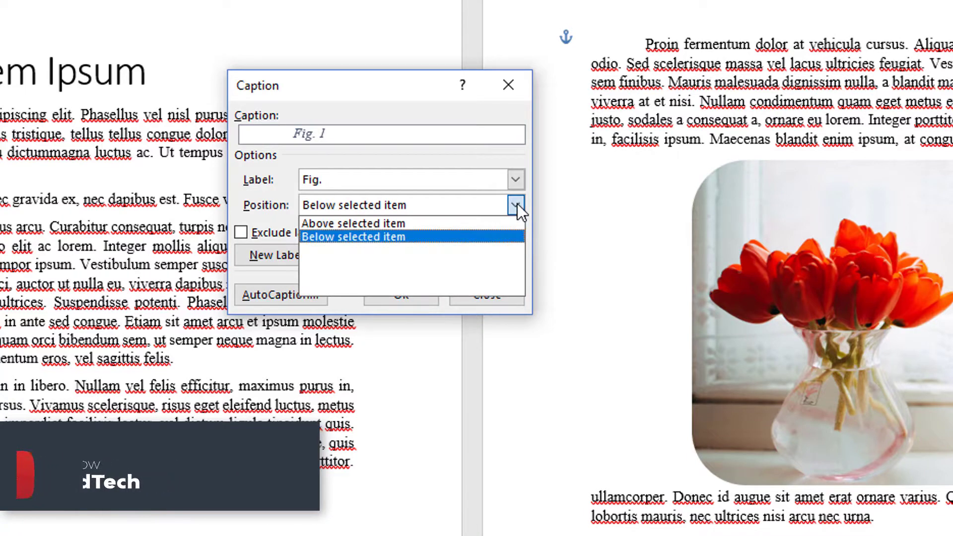
pyautogui.click(397, 237)
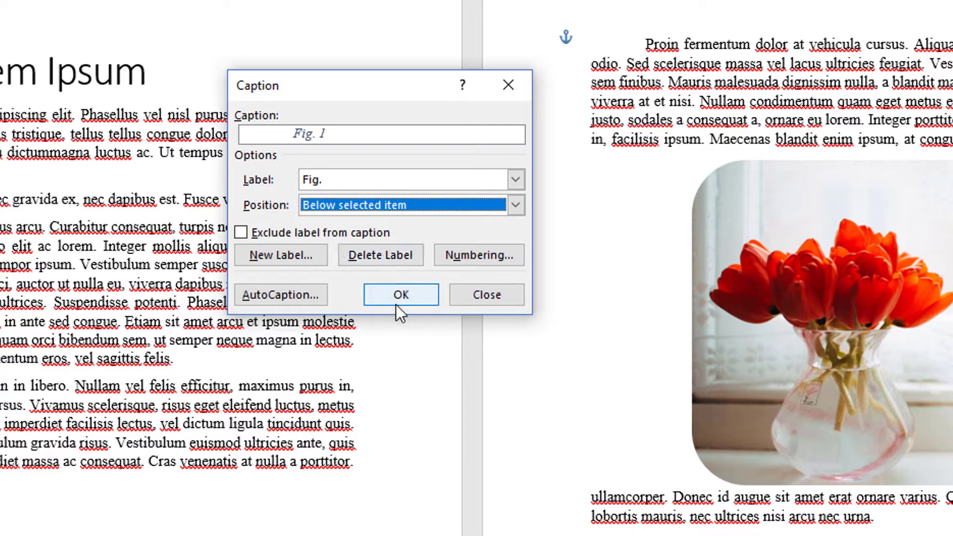
pyautogui.click(367, 138)
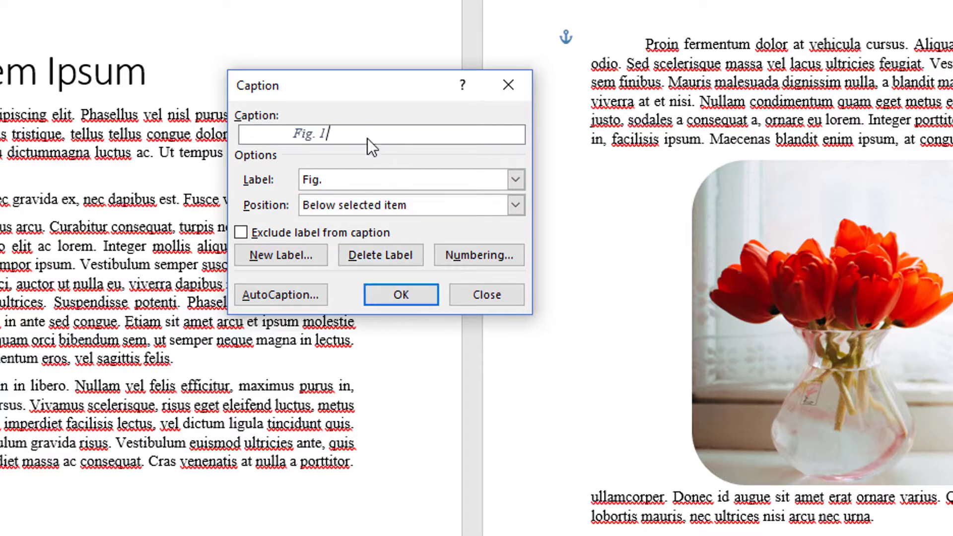
pyautogui.write(': Flower')
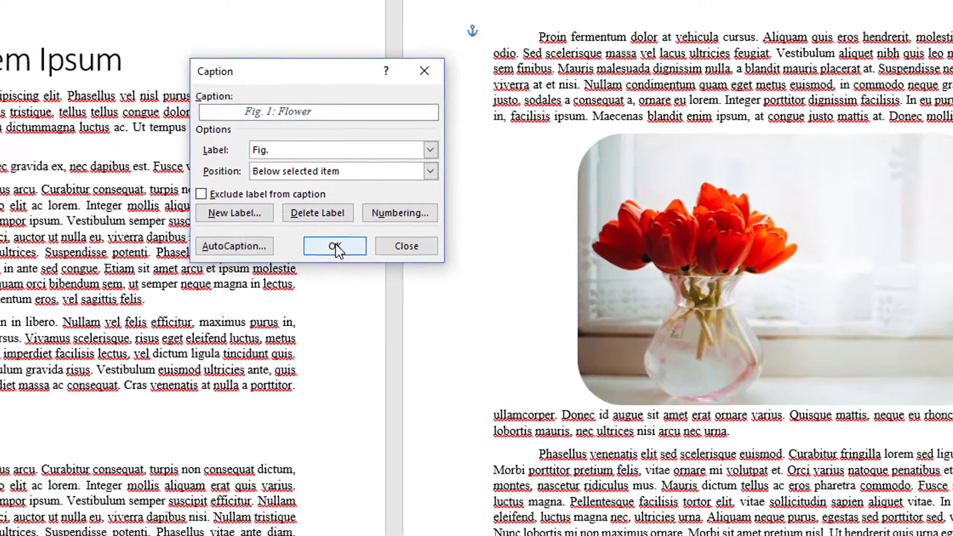
pyautogui.click(402, 296)
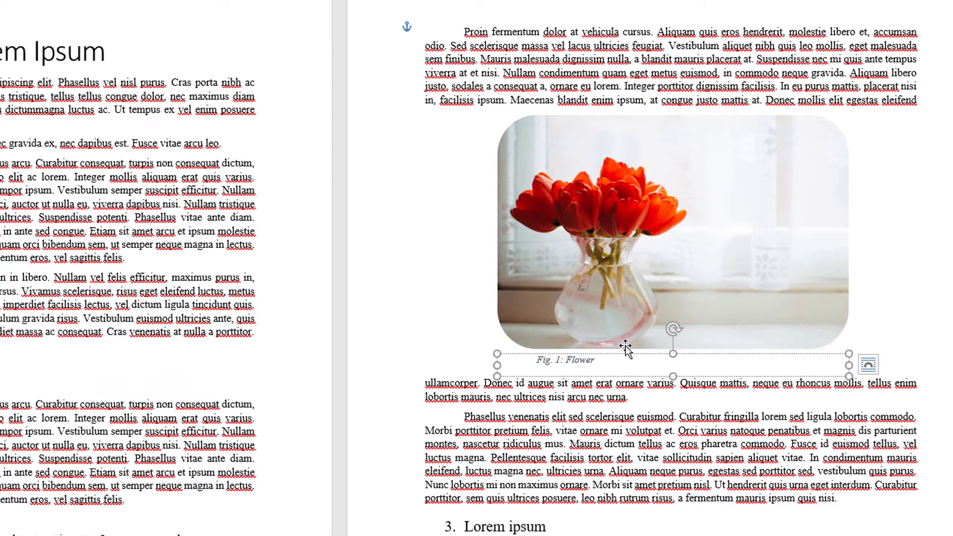
# Try moving the tulip picture without its caption to the top of the page, then move it back above the caption.
pyautogui.click(536, 355)
pyautogui.click(570, 234)
pyautogui.click(541, 358)
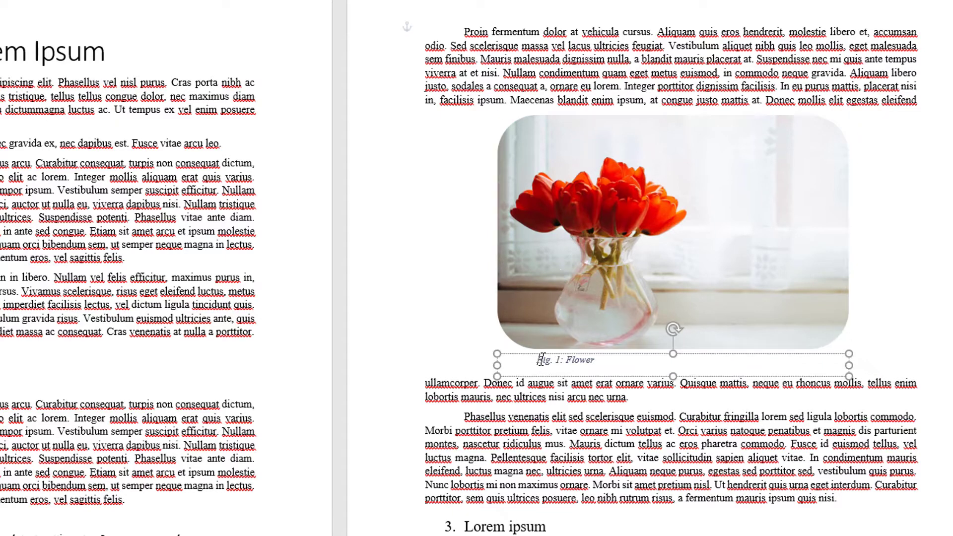
pyautogui.moveTo(585, 262); pyautogui.dragTo(599, 182)
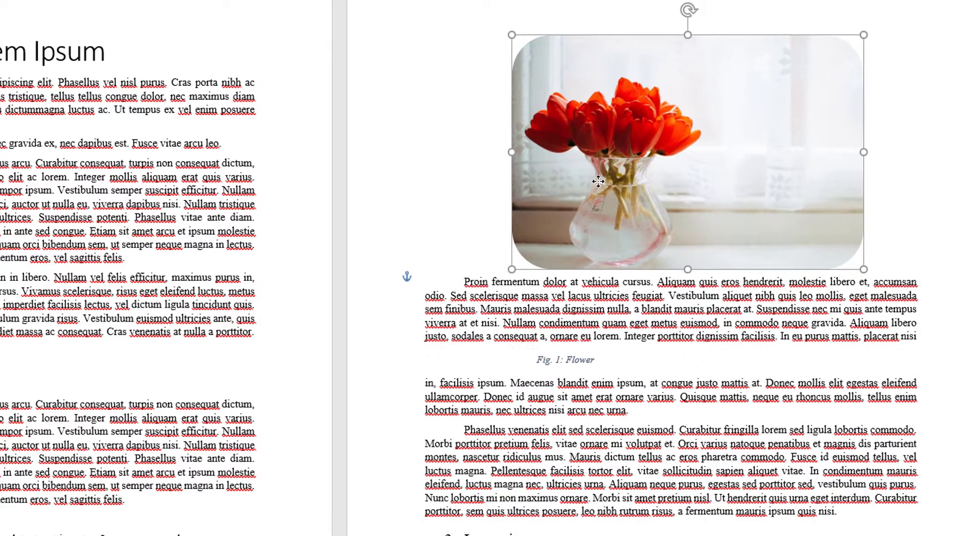
pyautogui.click(560, 353)
pyautogui.click(662, 204)
pyautogui.moveTo(662, 204); pyautogui.dragTo(666, 280)
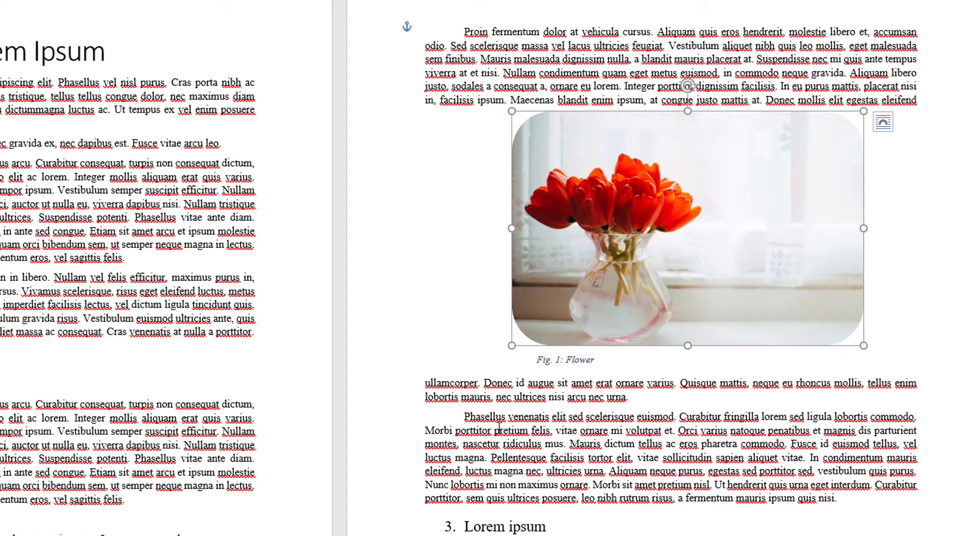
# Select the caption box together with the tulip picture and group them into one object.
pyautogui.click(557, 359)
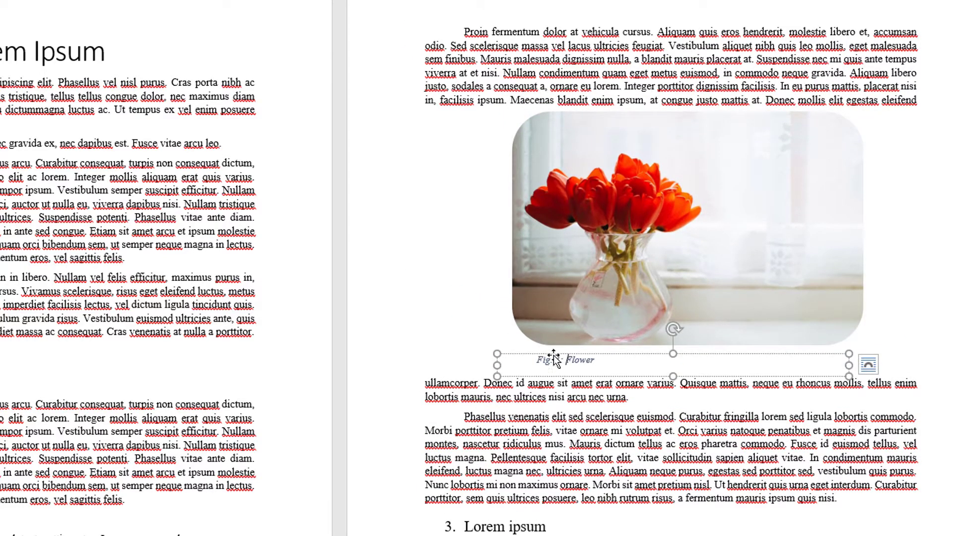
pyautogui.click(555, 356)
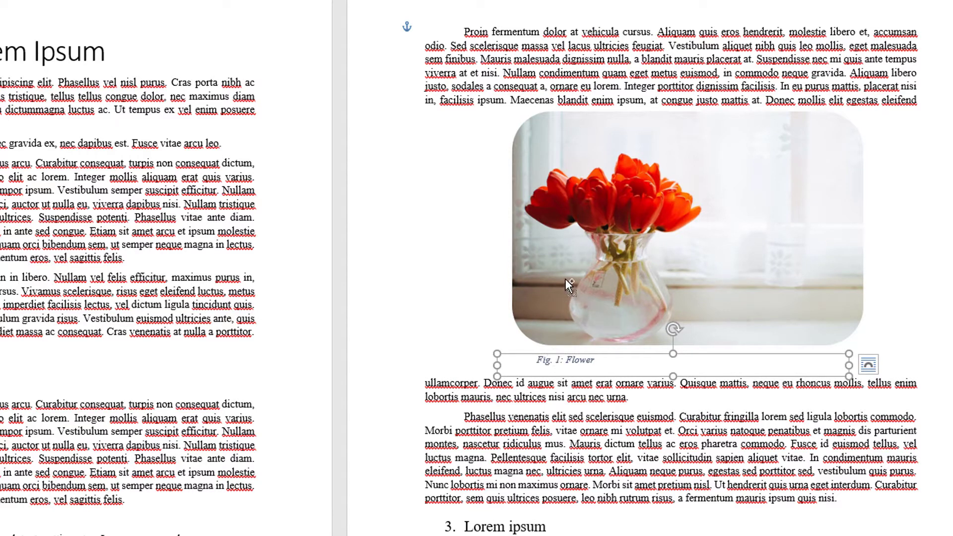
pyautogui.keyDown('shift'); pyautogui.click(628, 268); pyautogui.keyUp('shift')
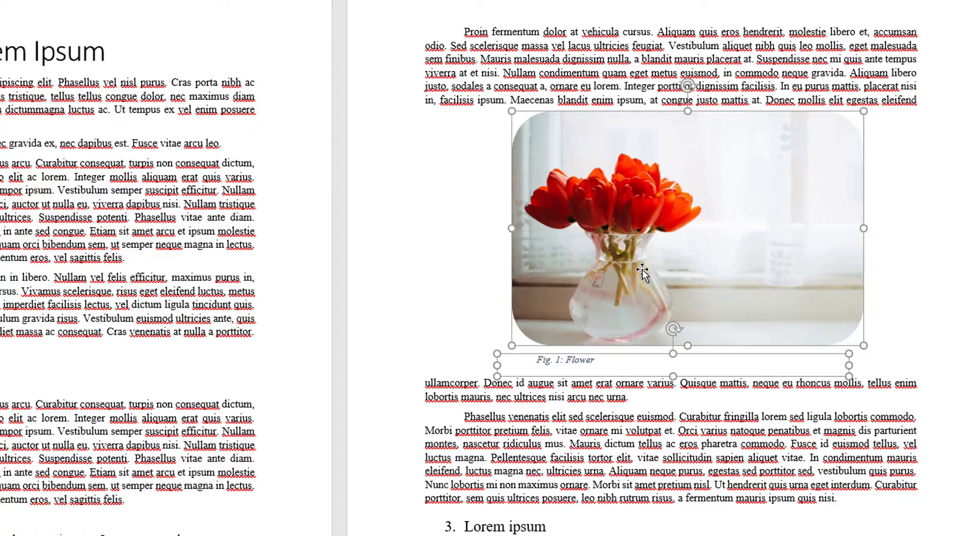
pyautogui.rightClick(612, 247)
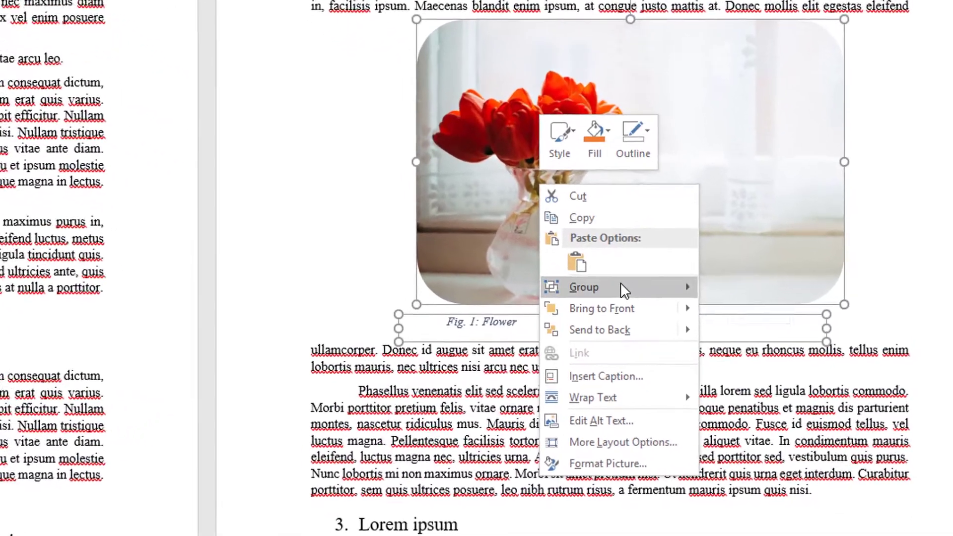
pyautogui.moveTo(715, 332)
pyautogui.click(740, 287)
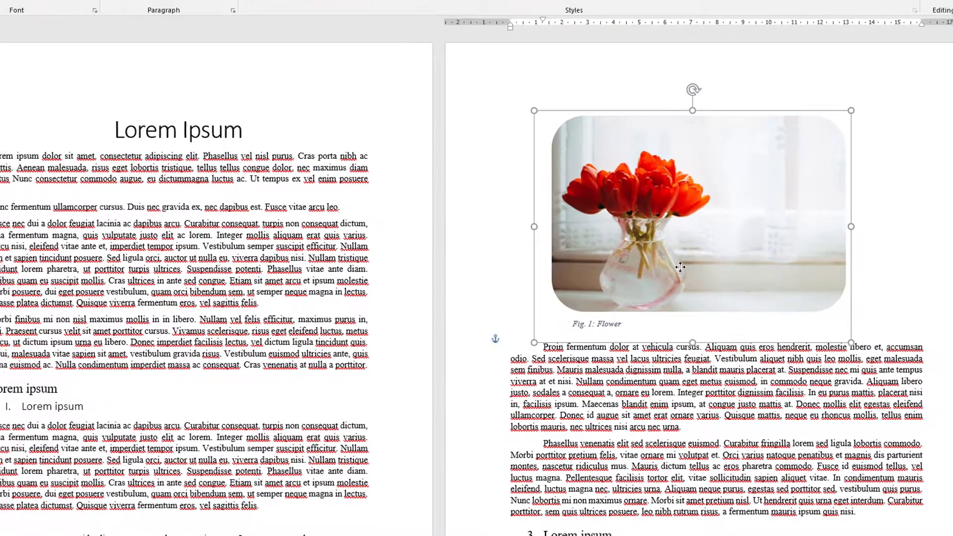
# Move the grouped picture and caption down into the page's first paragraph and centre the caption text under the picture.
pyautogui.moveTo(680, 267); pyautogui.dragTo(699, 279)
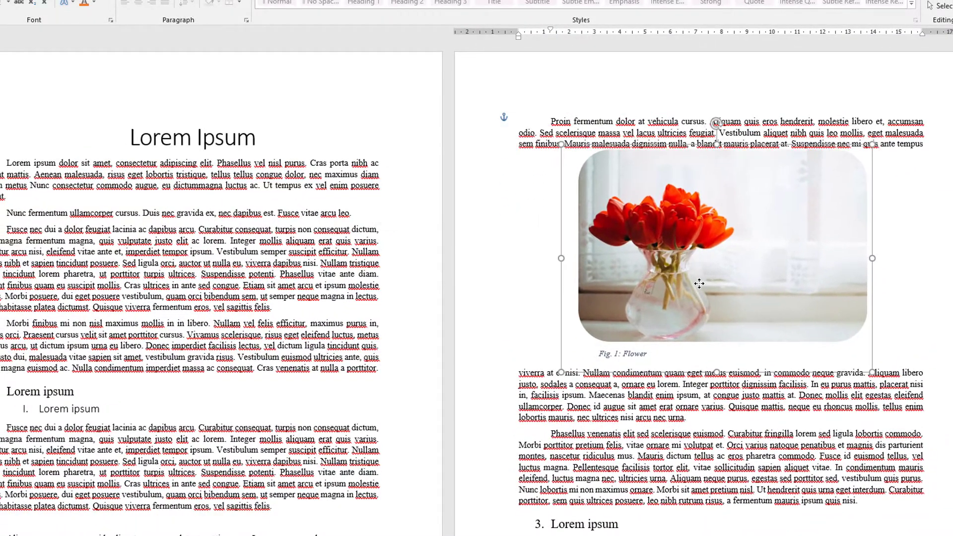
pyautogui.click(635, 355)
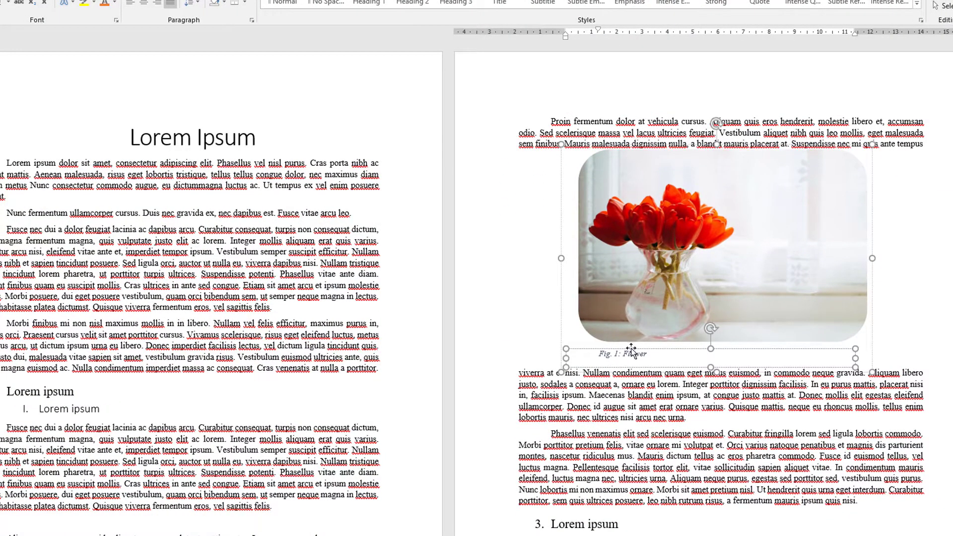
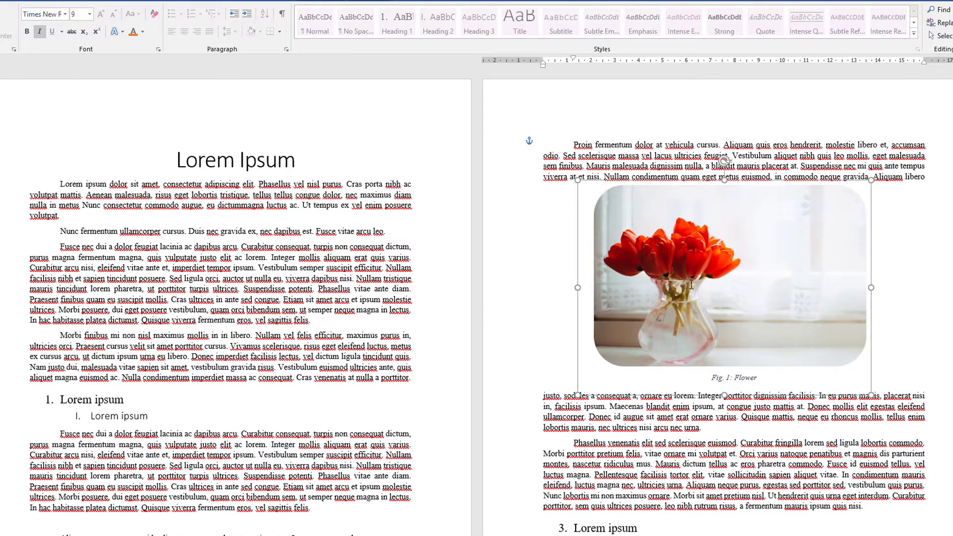
# Add an empty paragraph after "eget iaculis odio, in egestas dui." and insert the picture apple-device-cell-phone-communication-594452.jpg there.
pyautogui.scroll(-10, 691, 285)
pyautogui.scroll(-6, 365, 365)
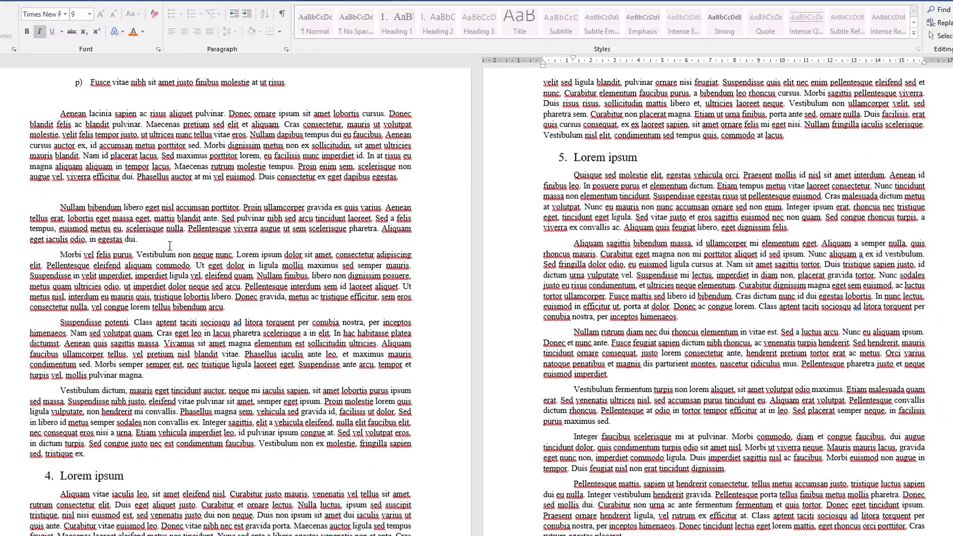
pyautogui.click(162, 237)
pyautogui.press('Return')
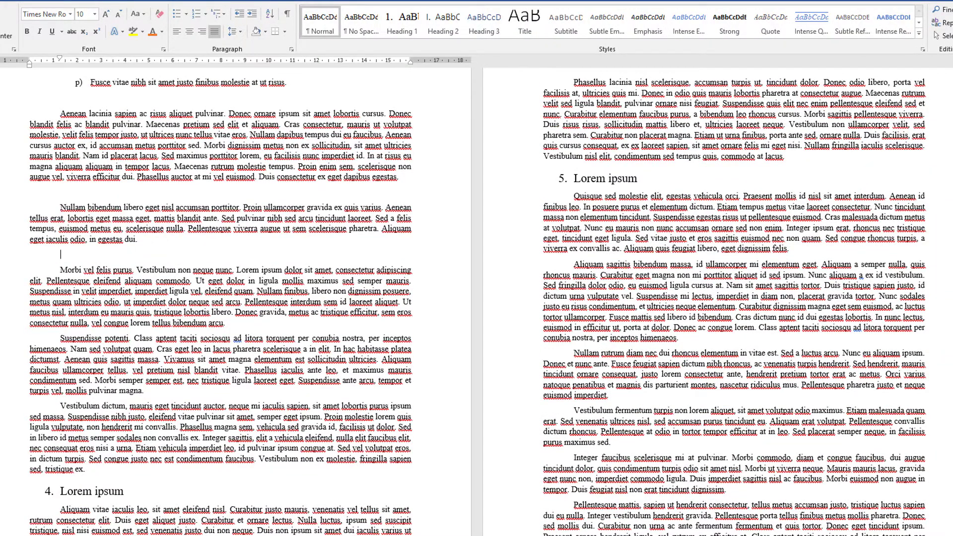
pyautogui.click(19, 0)
pyautogui.click(45, 23)
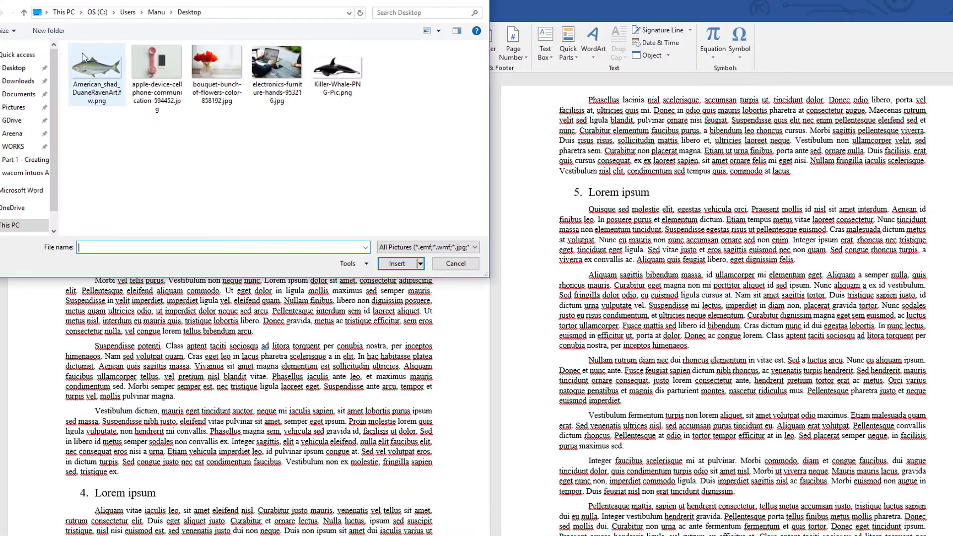
pyautogui.doubleClick(162, 70)
pyautogui.scroll(-2, 304, 316)
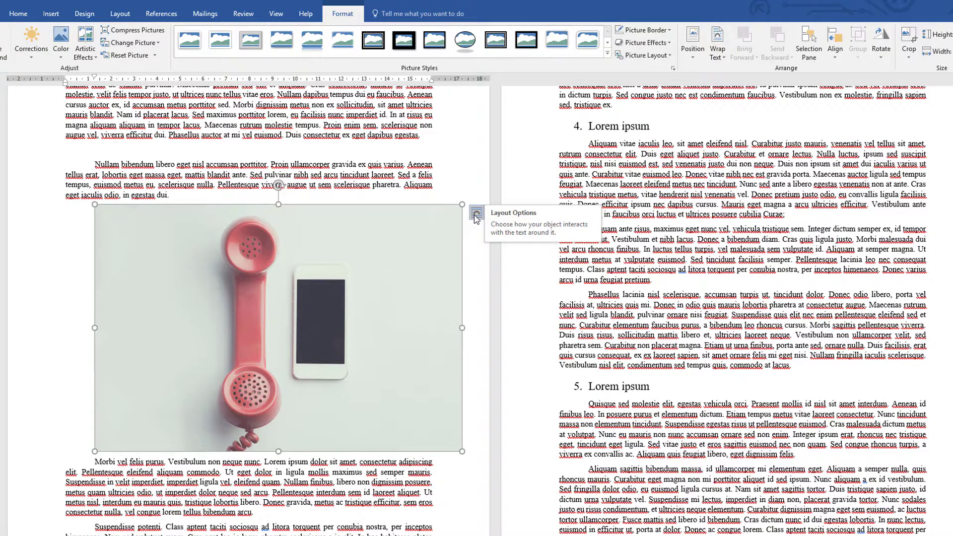
# Set the phone picture's wrapping to Top and Bottom, shrink it to about 12 cm wide and centre it below "in egestas dui.".
pyautogui.click(476, 215)
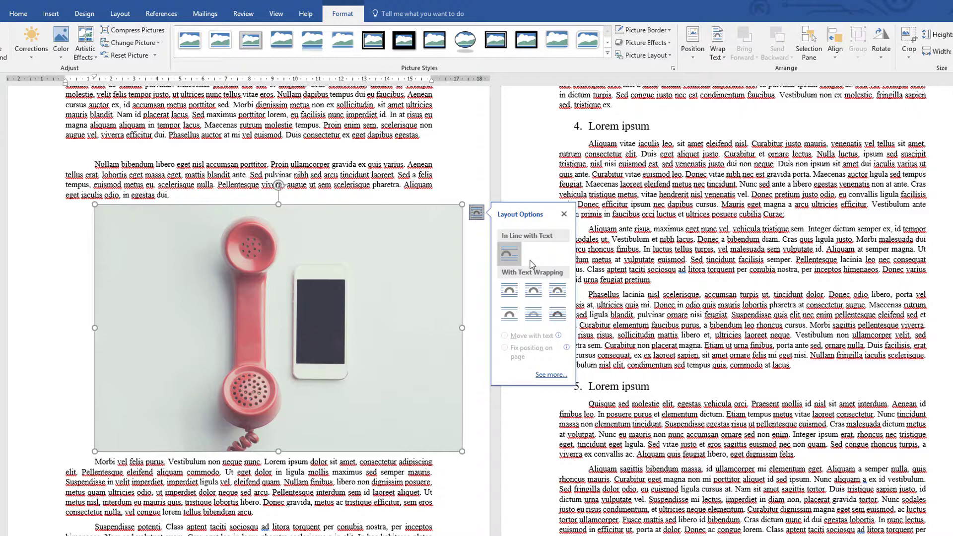
pyautogui.click(510, 316)
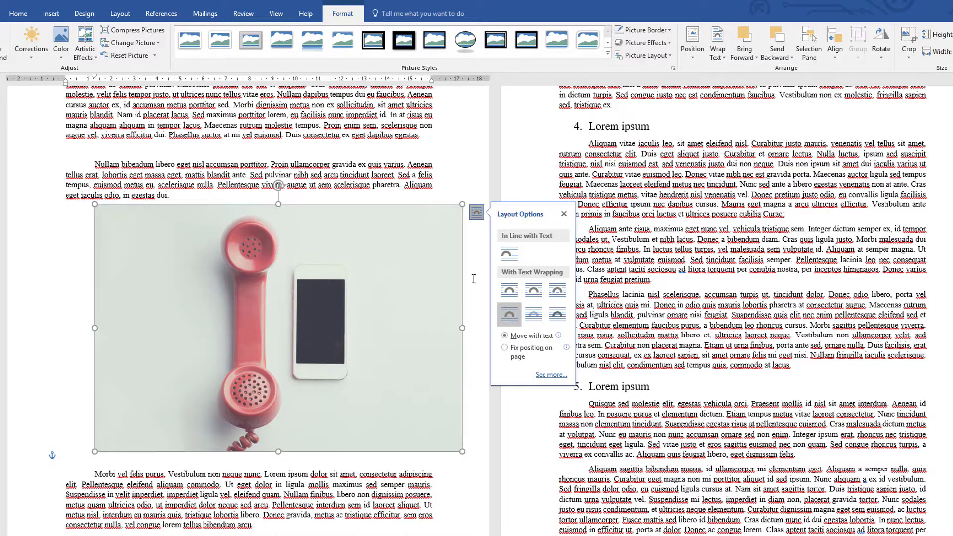
pyautogui.moveTo(373, 376); pyautogui.dragTo(343, 366)
pyautogui.moveTo(430, 440); pyautogui.dragTo(336, 355)
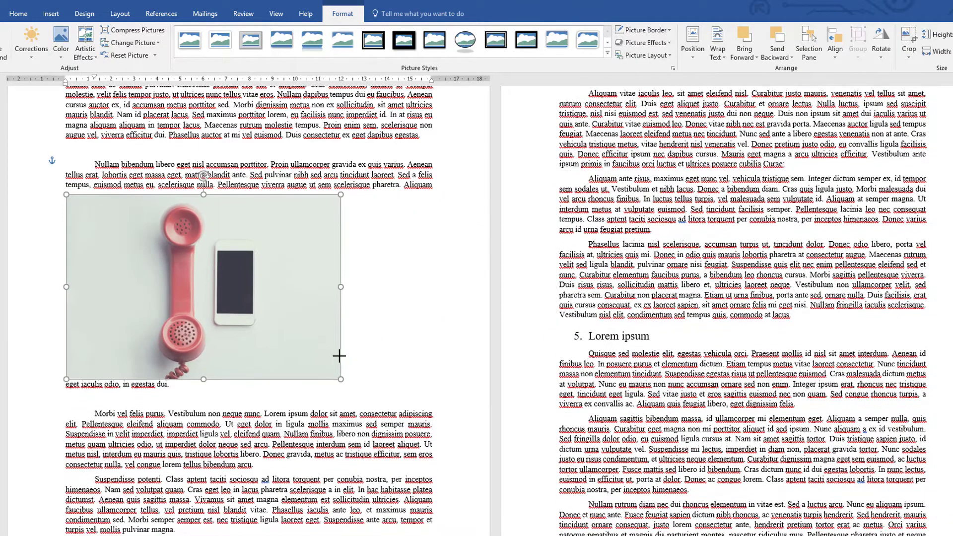
pyautogui.moveTo(262, 285); pyautogui.dragTo(320, 294)
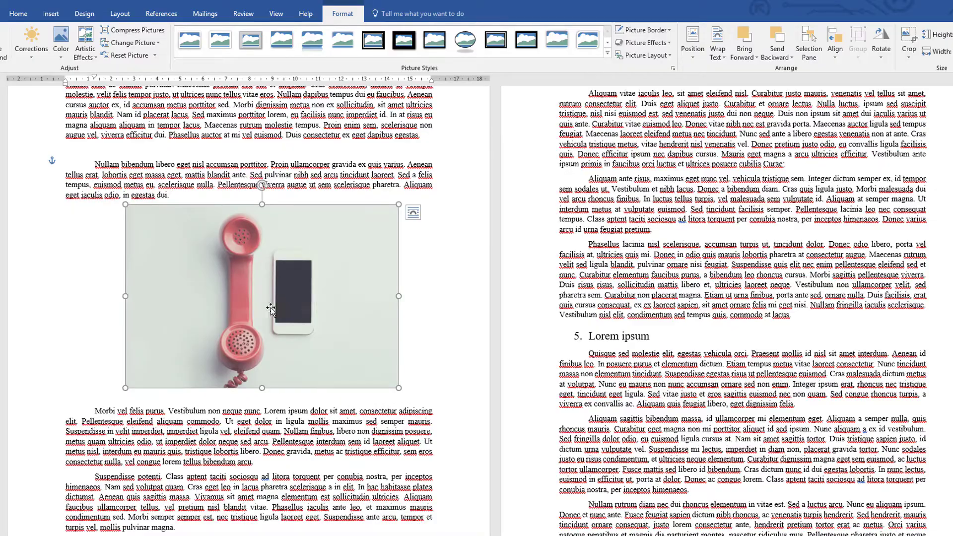
# Insert the caption "Fig. 2: Phone" below the phone picture.
pyautogui.rightClick(259, 273)
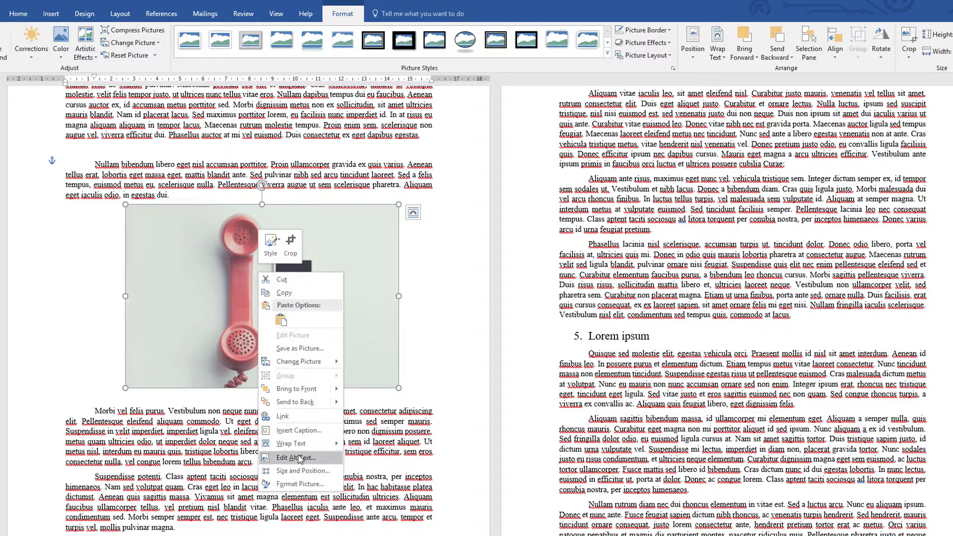
pyautogui.click(303, 436)
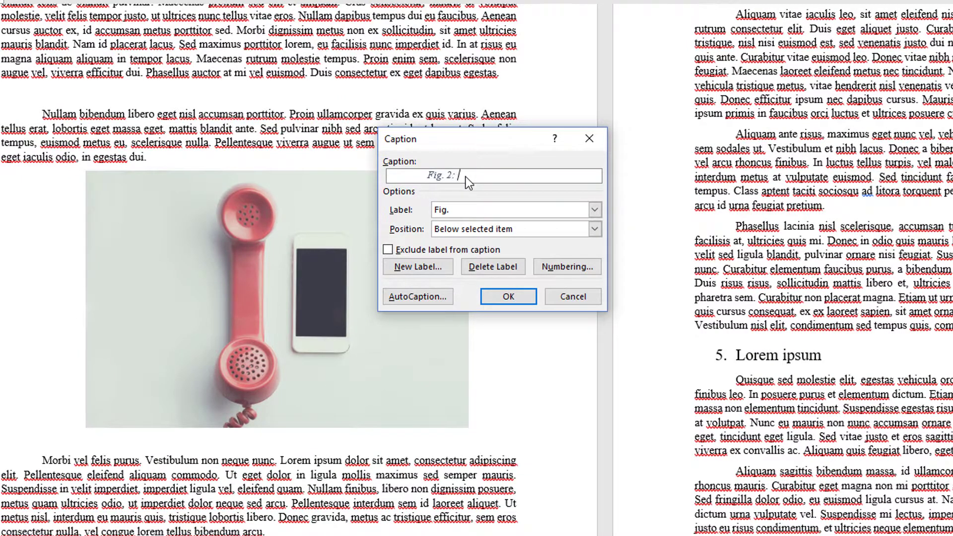
pyautogui.write('Phone')
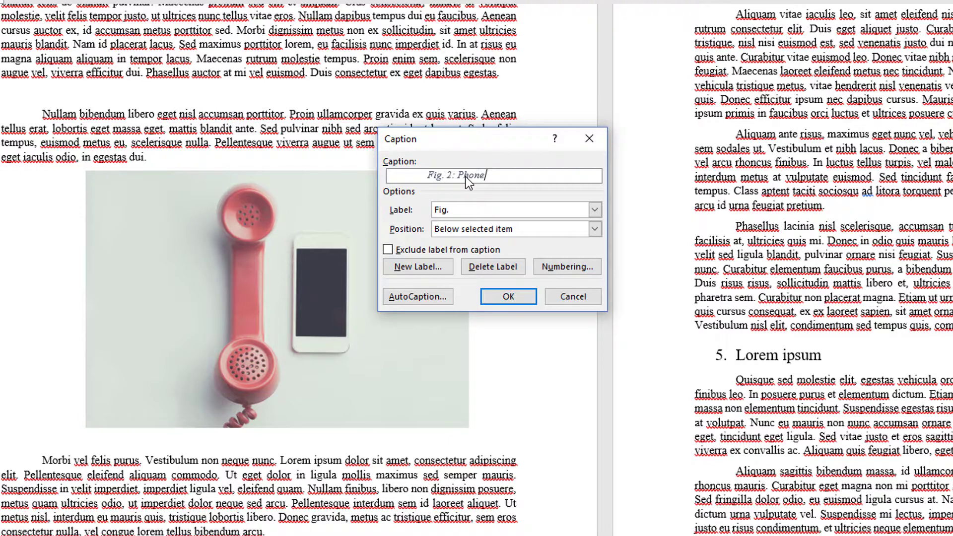
pyautogui.click(509, 297)
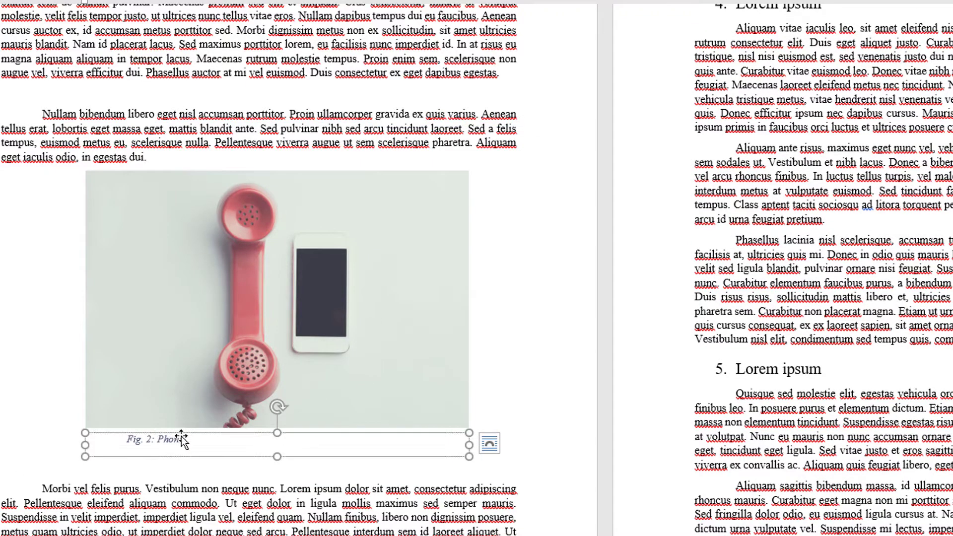
# Group the phone picture with its caption box and centre the caption text under the picture.
pyautogui.click(171, 335)
pyautogui.rightClick(171, 336)
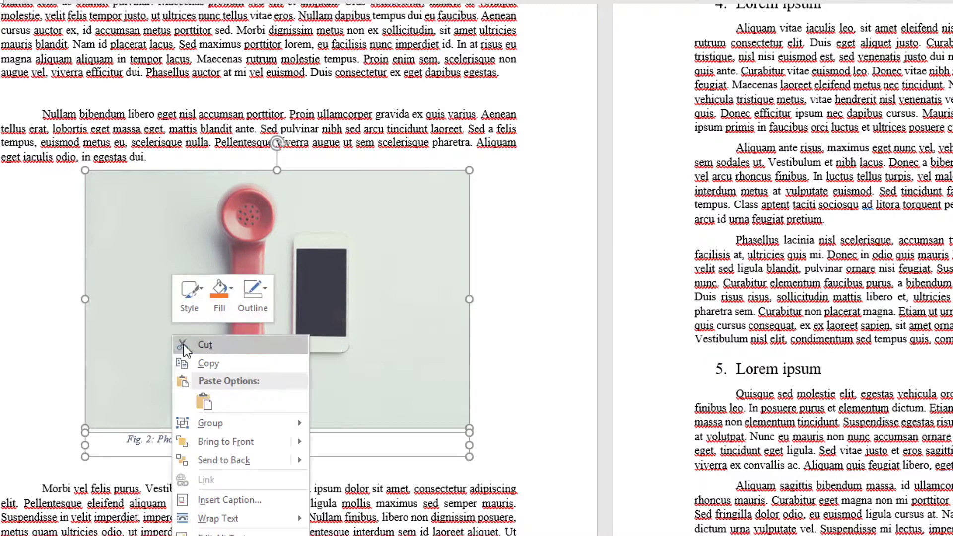
pyautogui.click(350, 428)
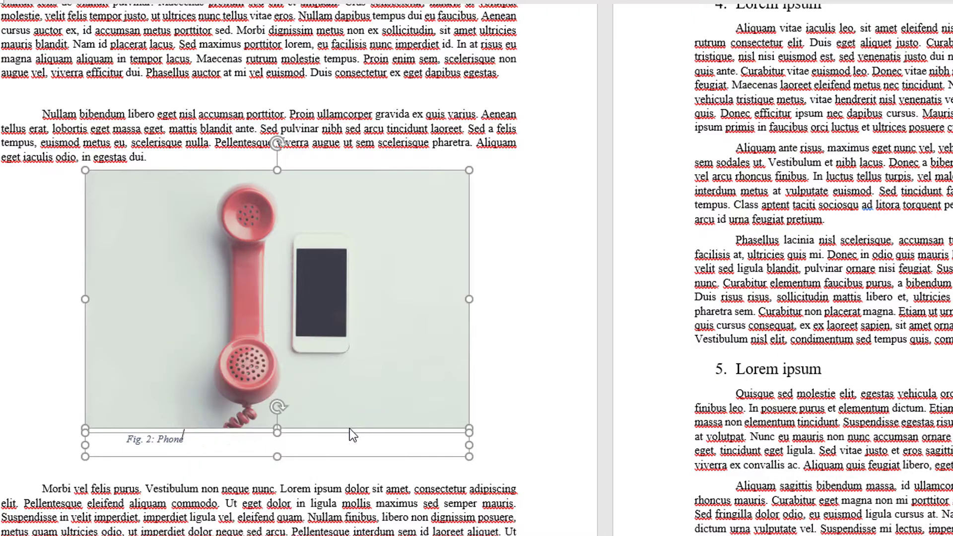
pyautogui.click(180, 437)
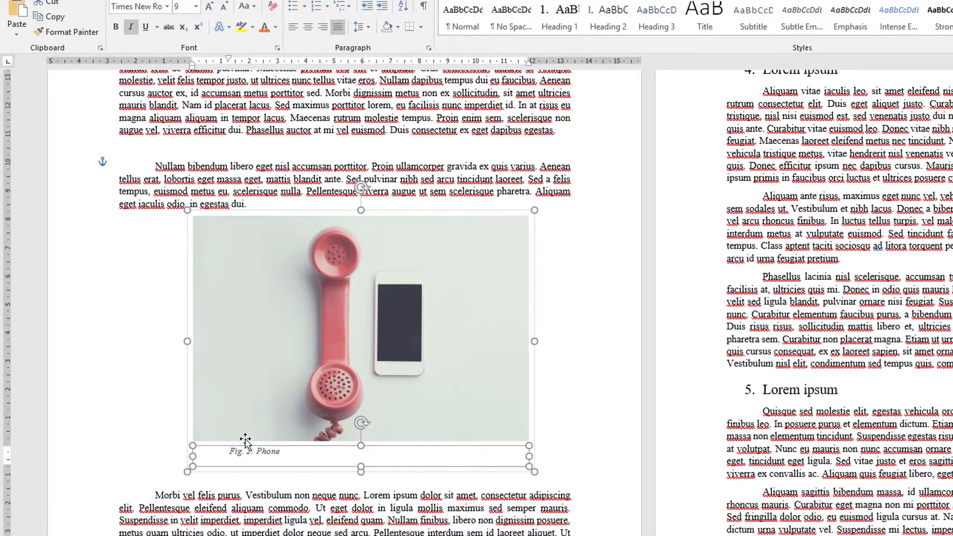
pyautogui.click(307, 27)
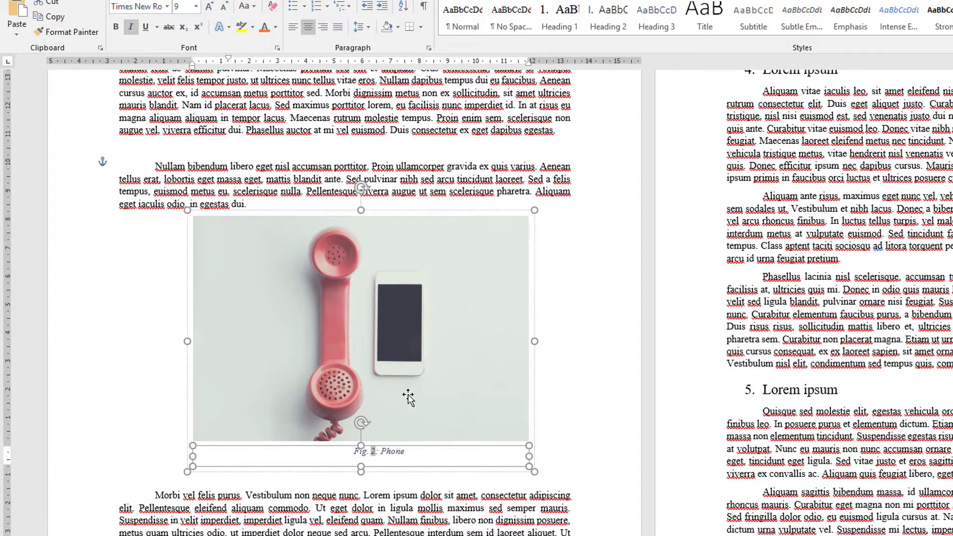
pyautogui.moveTo(355, 450); pyautogui.dragTo(351, 451)
pyautogui.click(553, 404)
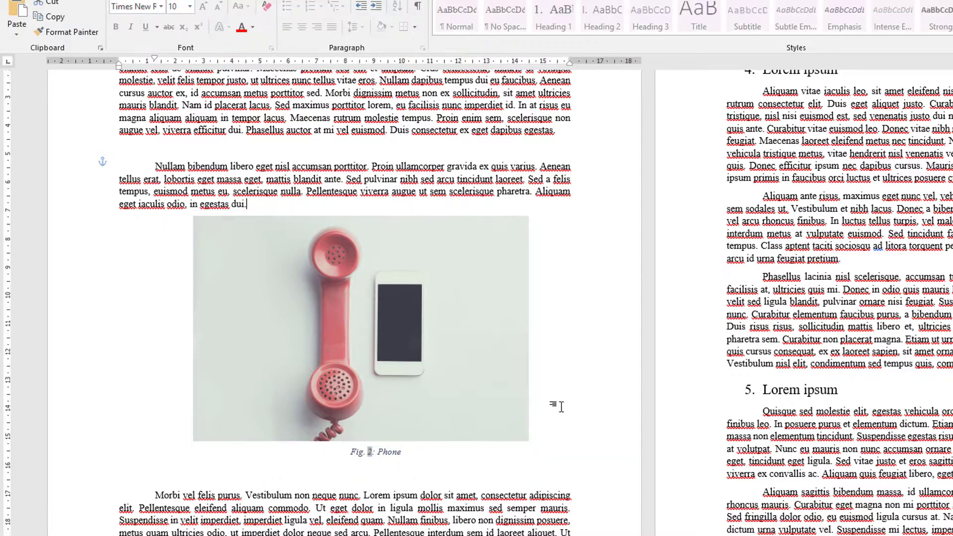
# Insert the electronics-furniture-hands picture from the Desktop into the empty paragraph after list item p).
pyautogui.scroll(2, 518, 387)
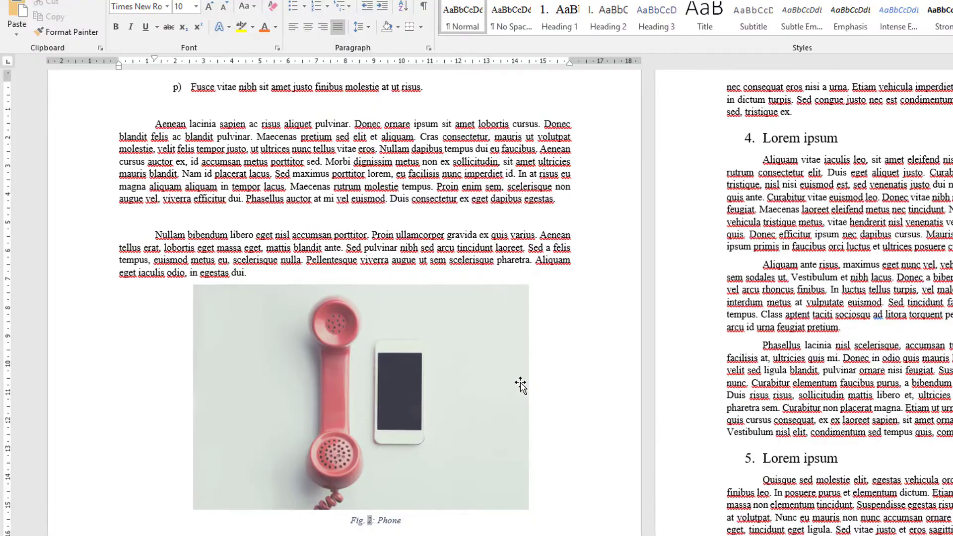
pyautogui.scroll(15, 507, 400)
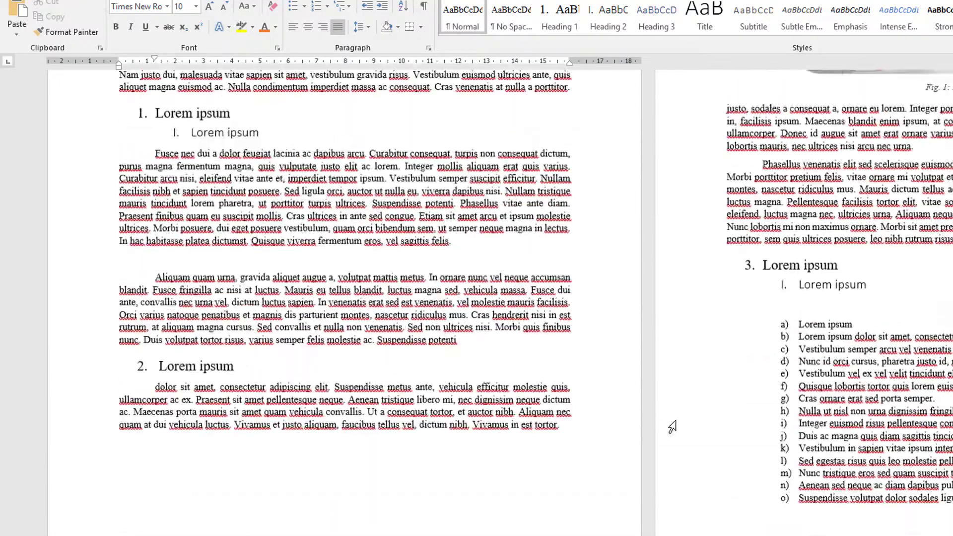
pyautogui.scroll(-5, 319, 444)
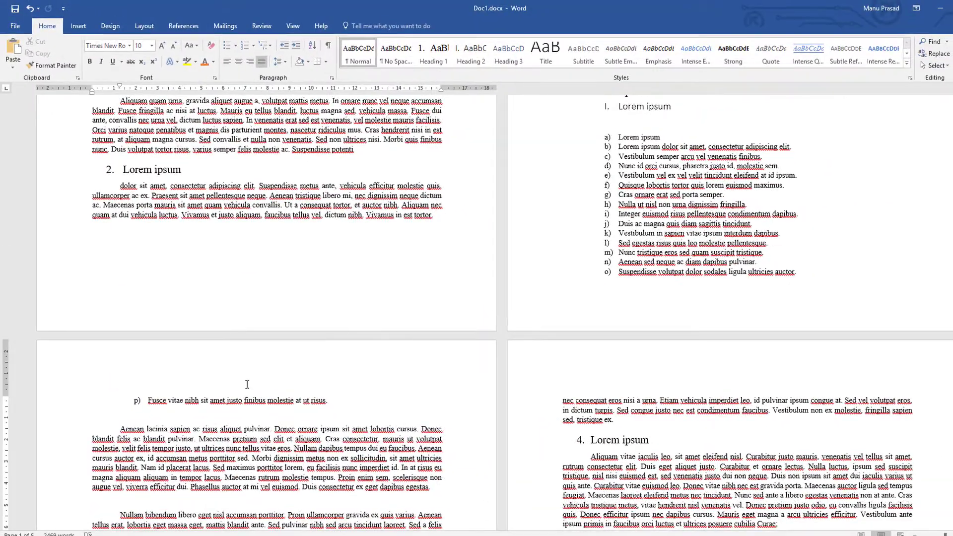
pyautogui.scroll(-6, 140, 412)
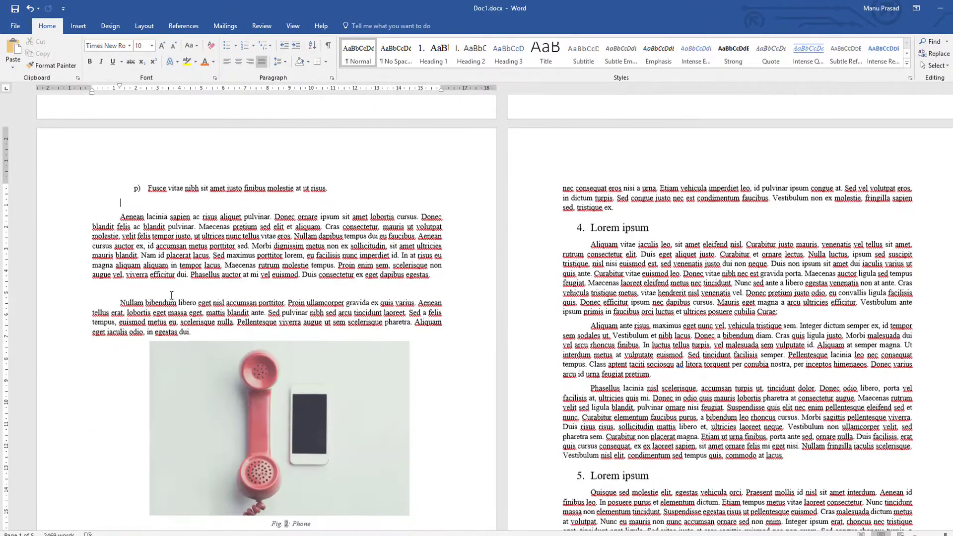
pyautogui.click(78, 26)
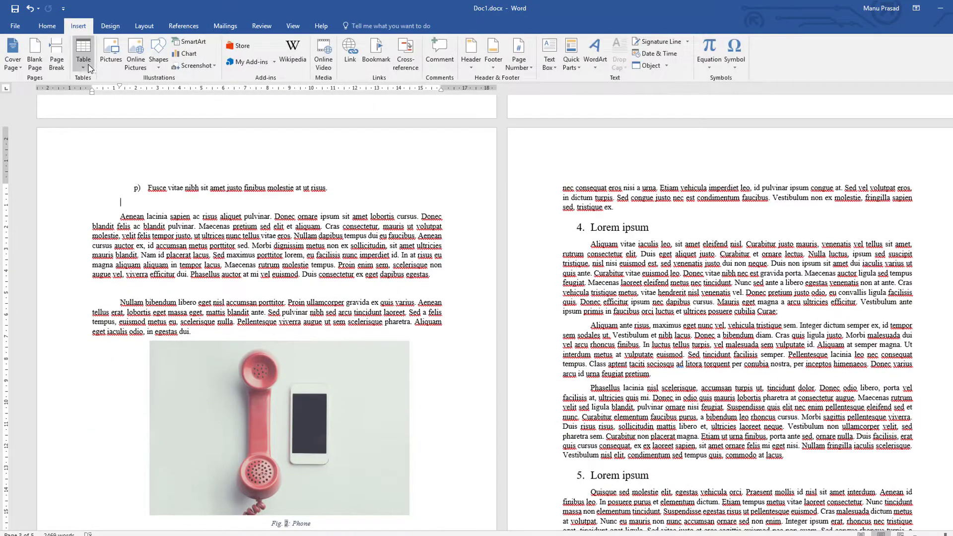
pyautogui.click(113, 65)
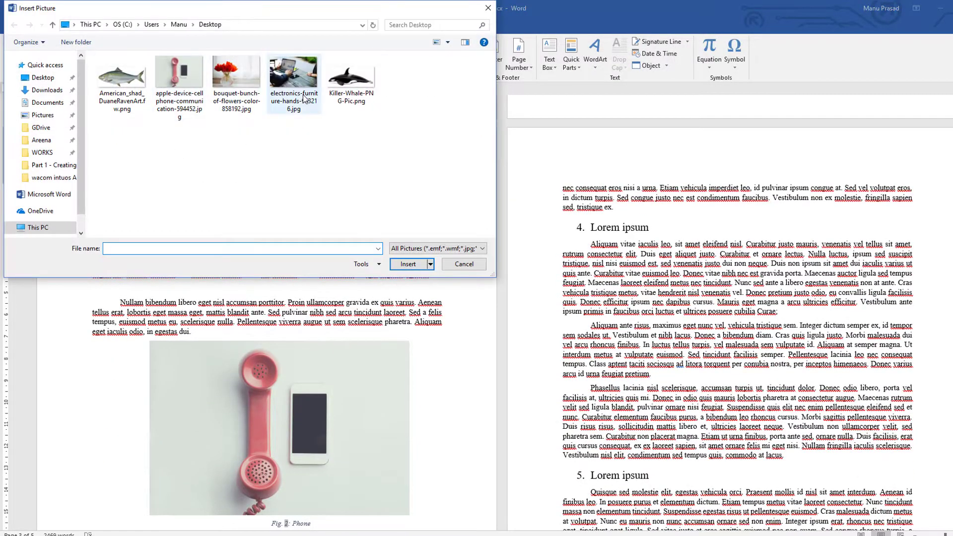
pyautogui.click(295, 88)
pyautogui.doubleClick(294, 88)
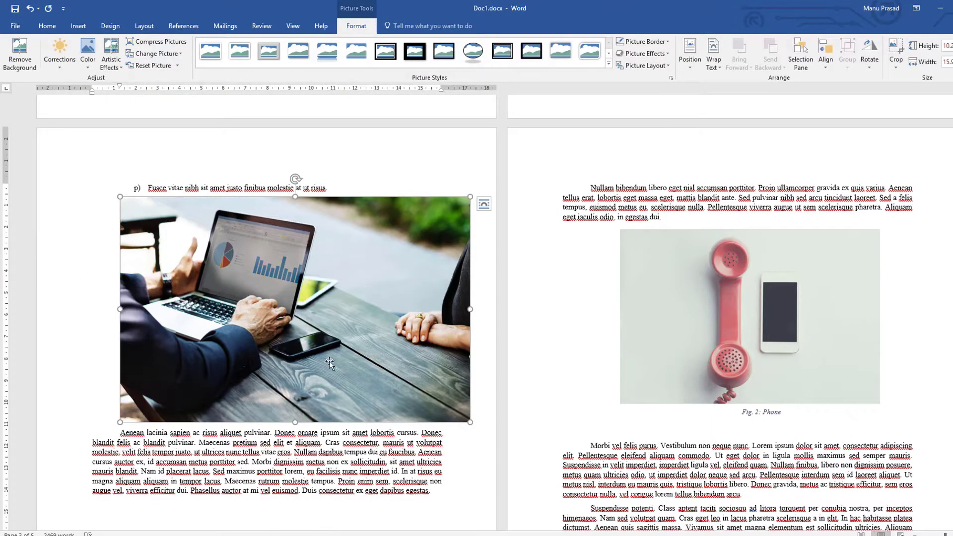
# Shrink the laptop picture to about 11 cm wide, set its wrapping to Top and Bottom and centre it under list item p).
pyautogui.moveTo(469, 421); pyautogui.dragTo(367, 355)
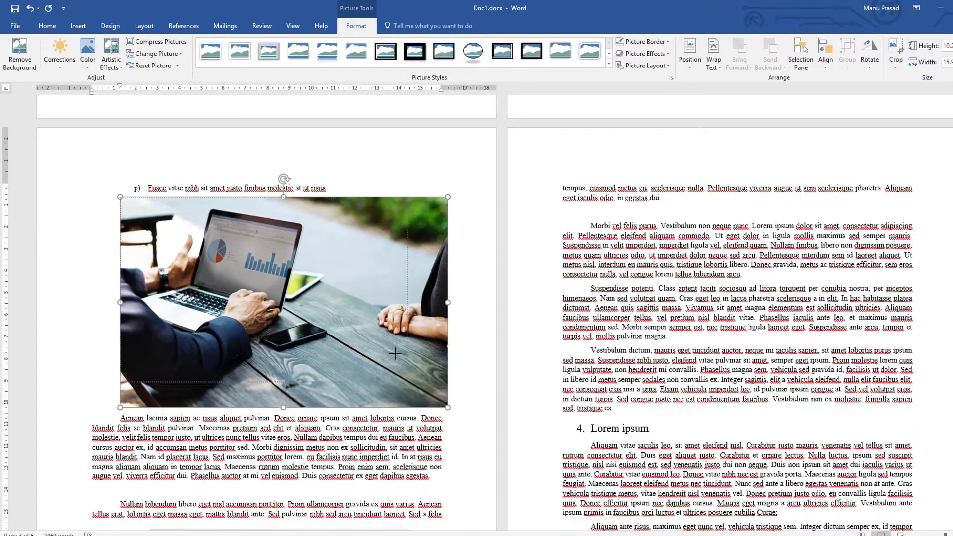
pyautogui.click(385, 211)
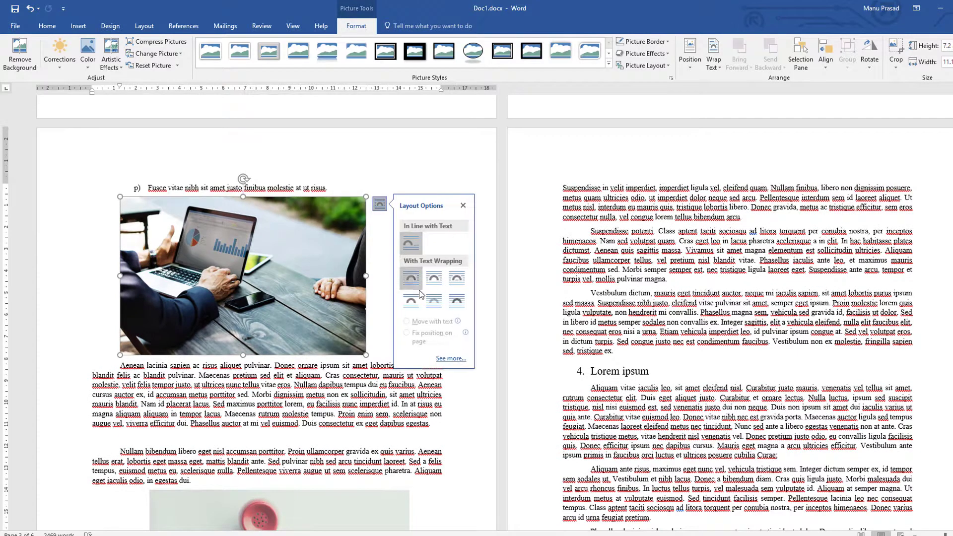
pyautogui.click(411, 300)
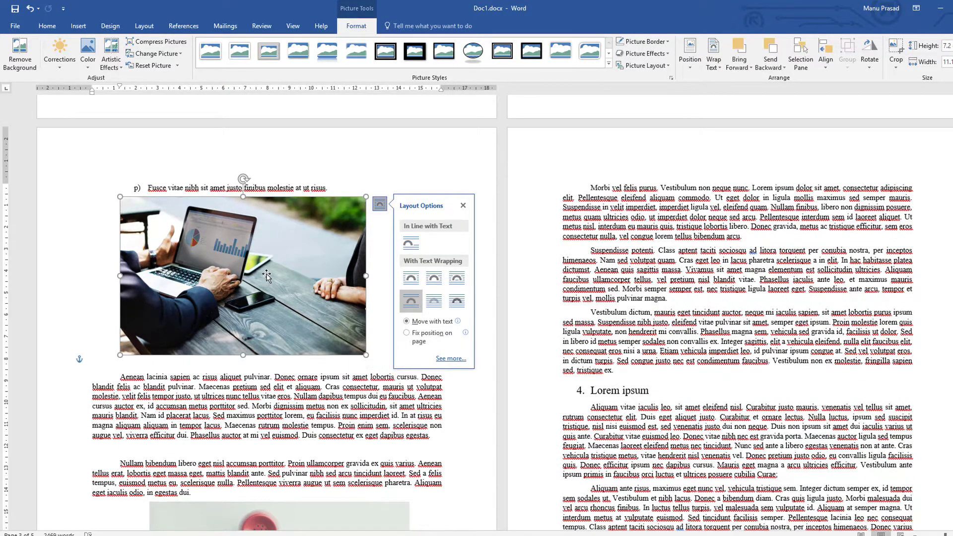
pyautogui.moveTo(268, 273); pyautogui.dragTo(309, 276)
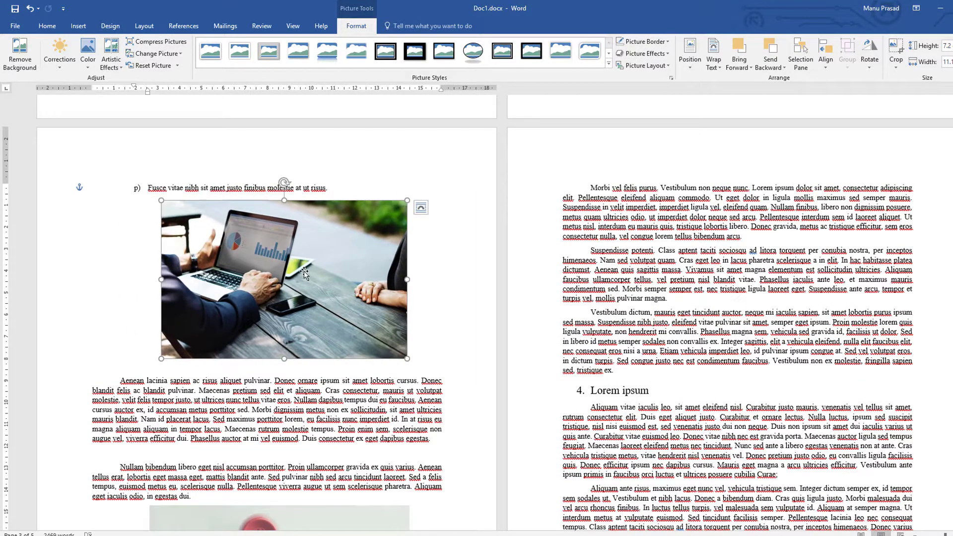
# Insert the caption "Fig. 2: computer" below the laptop picture.
pyautogui.rightClick(304, 273)
pyautogui.click(350, 426)
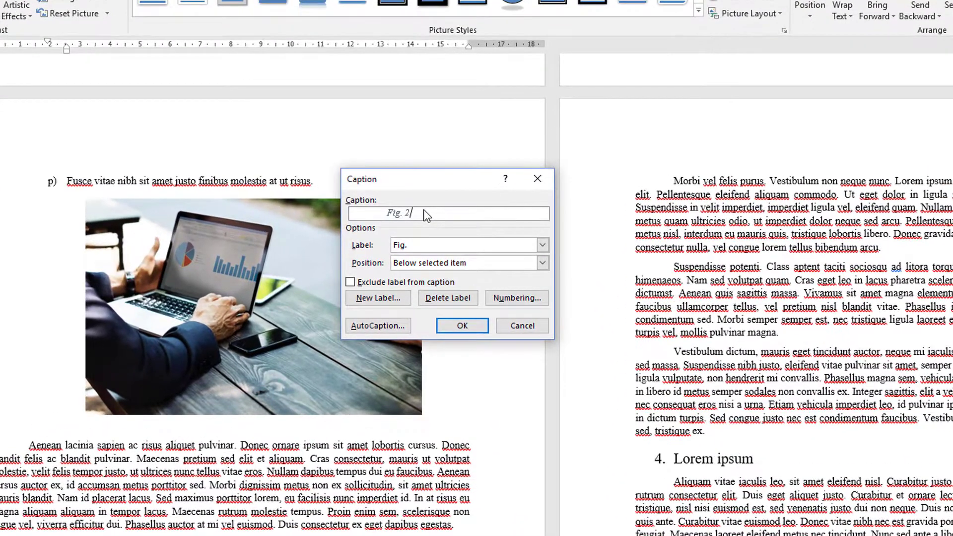
pyautogui.click(422, 218)
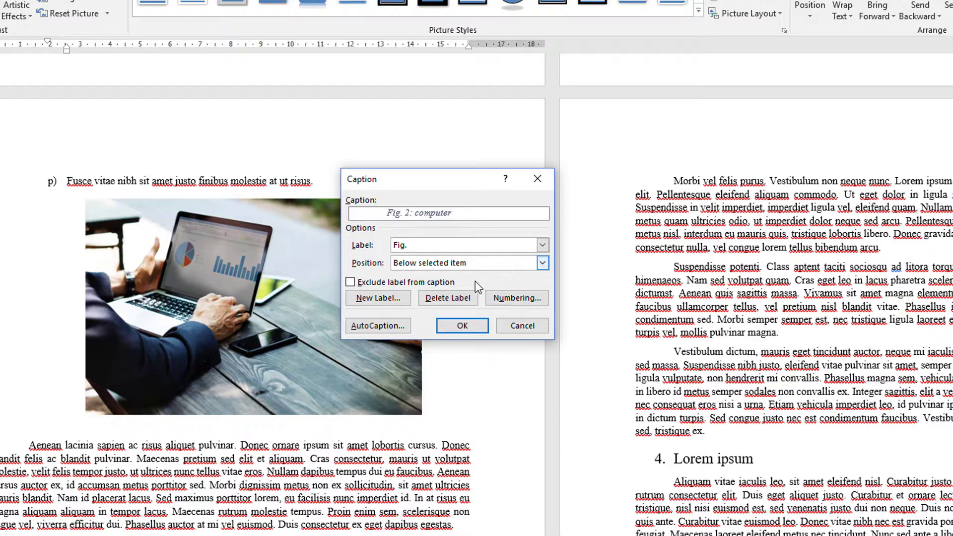
pyautogui.click(462, 327)
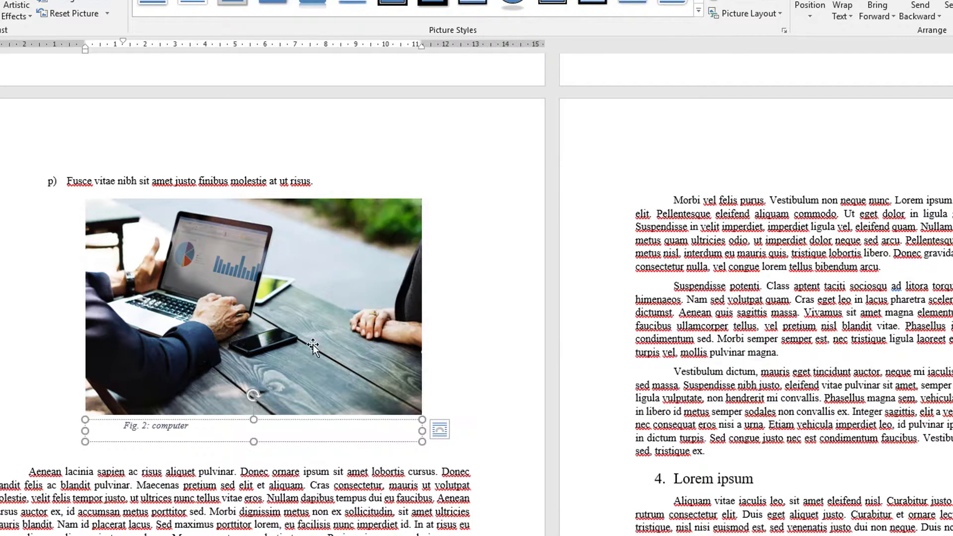
# Check the phone picture's caption number, then group the laptop picture with its caption box.
pyautogui.scroll(-10, 158, 421)
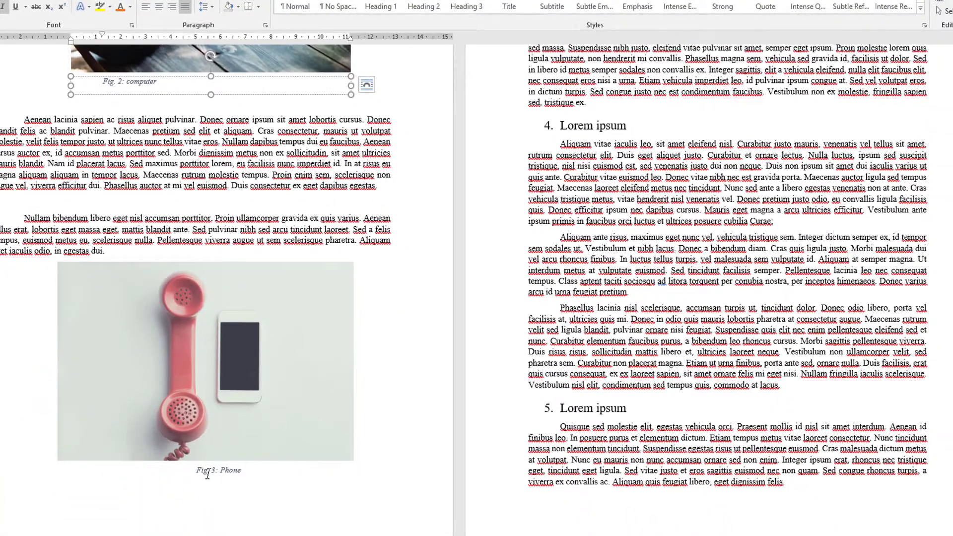
pyautogui.scroll(5, 171, 184)
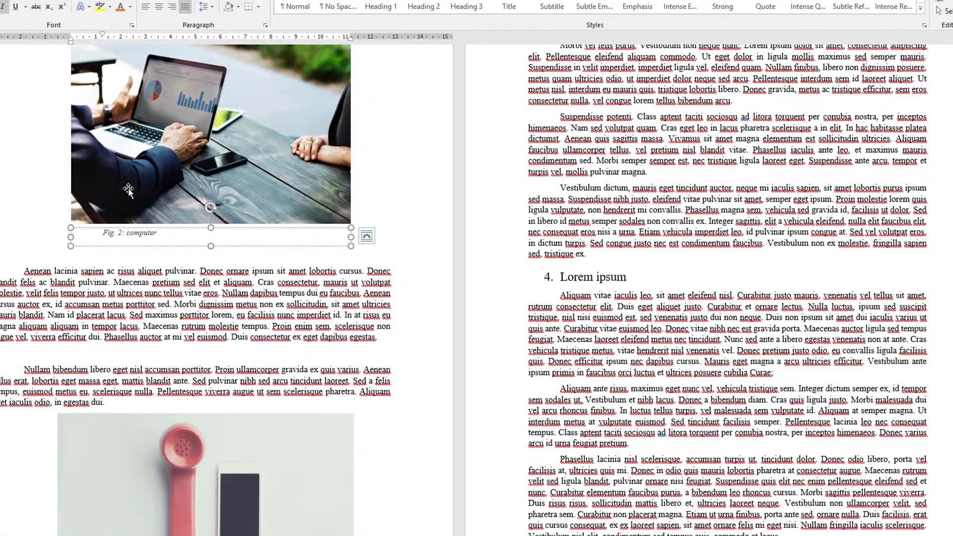
pyautogui.rightClick(120, 229)
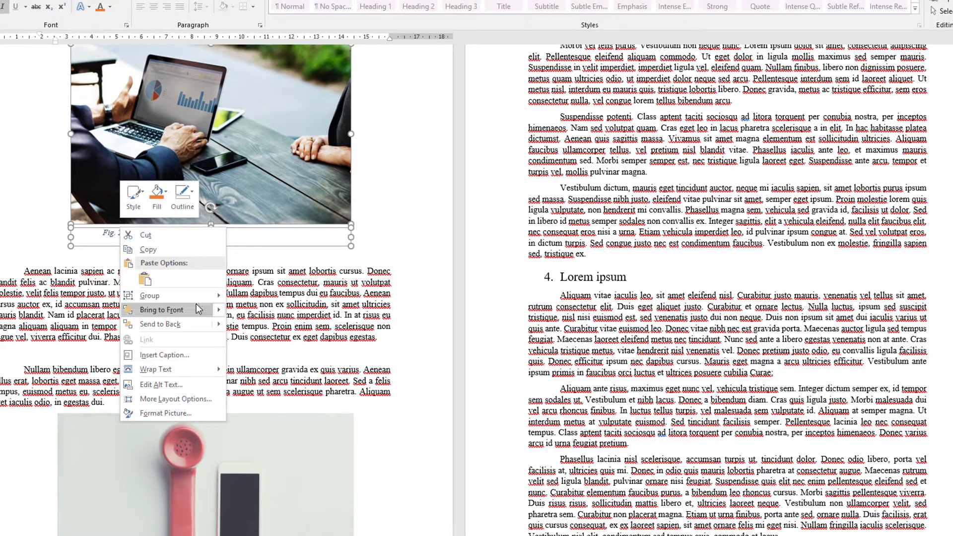
pyautogui.click(249, 297)
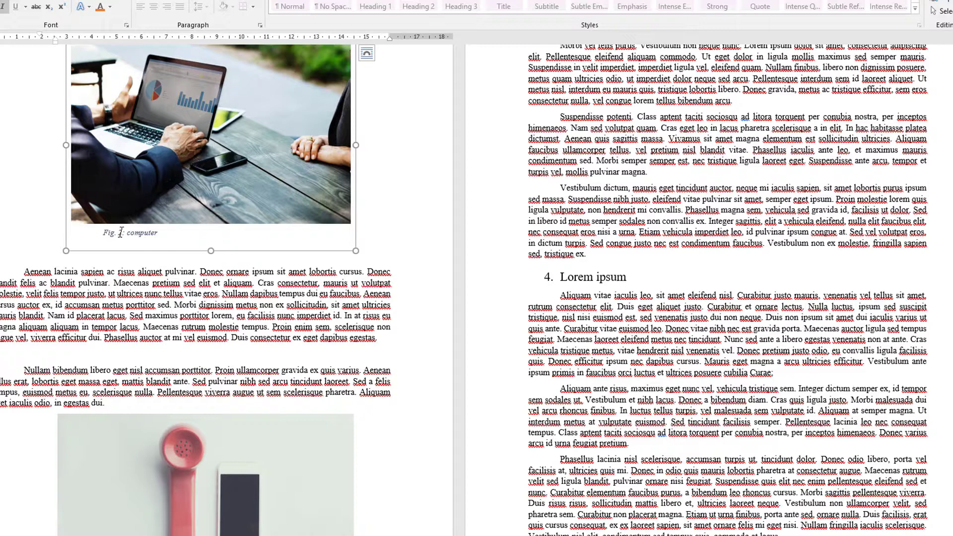
# Update the figure number field in the laptop picture's caption.
pyautogui.click(121, 232)
pyautogui.rightClick(121, 233)
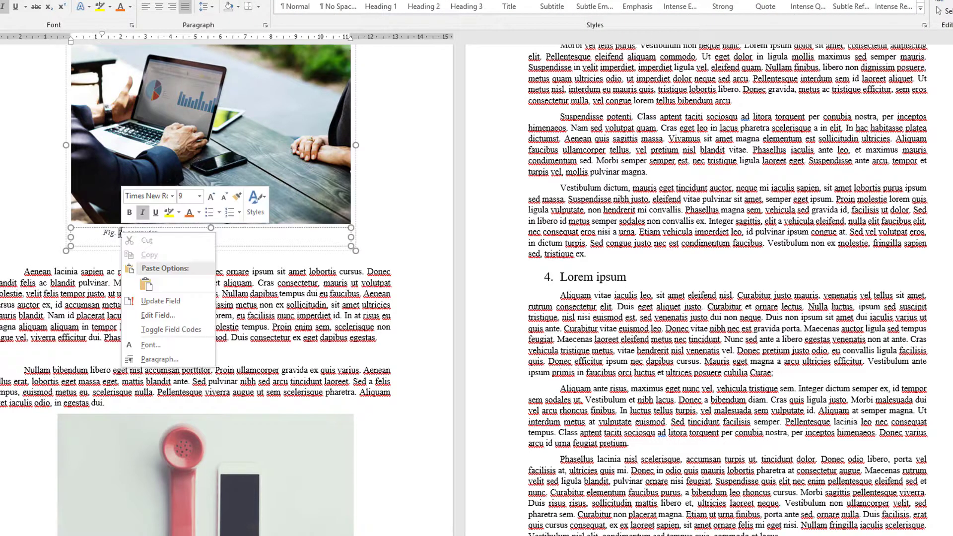
pyautogui.click(159, 301)
pyautogui.click(159, 274)
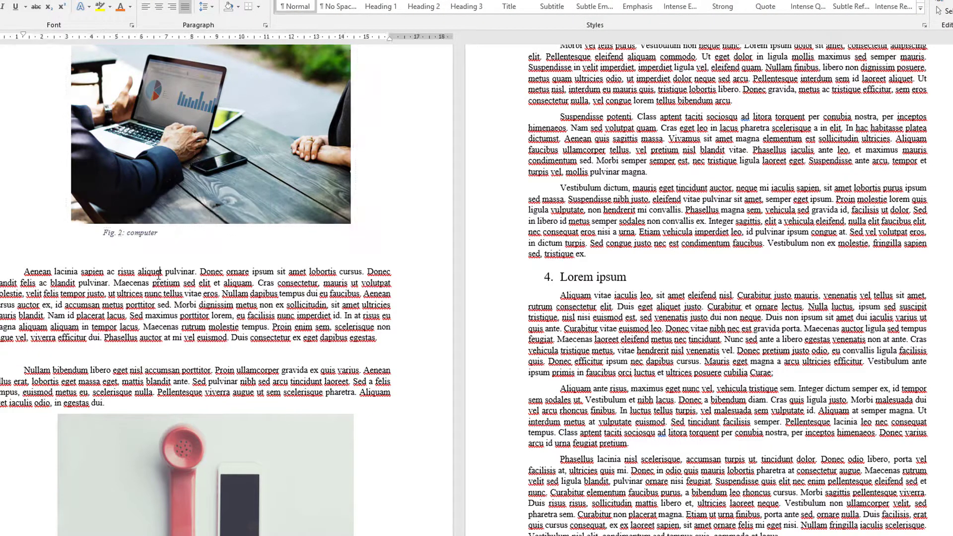
pyautogui.scroll(3, 154, 253)
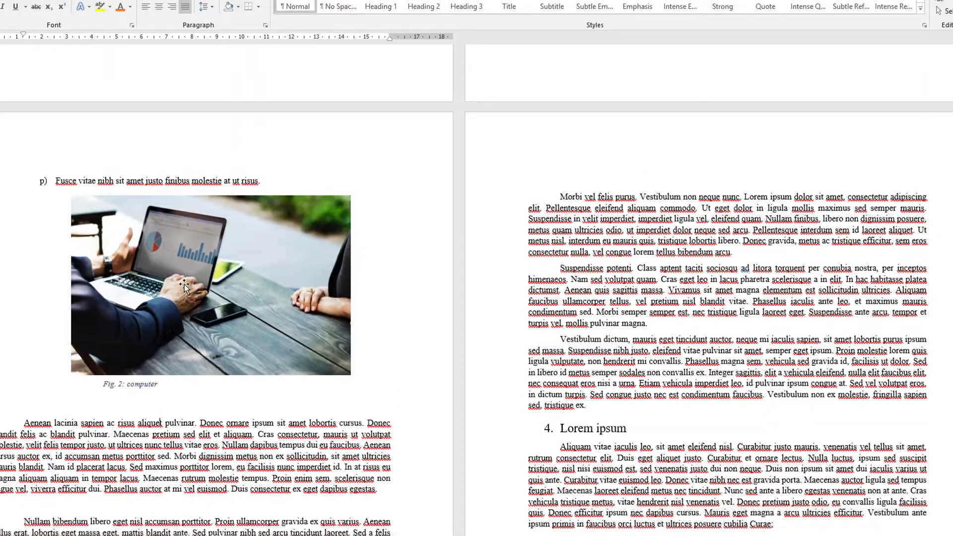
pyautogui.scroll(-1, 187, 280)
pyautogui.scroll(15, 194, 278)
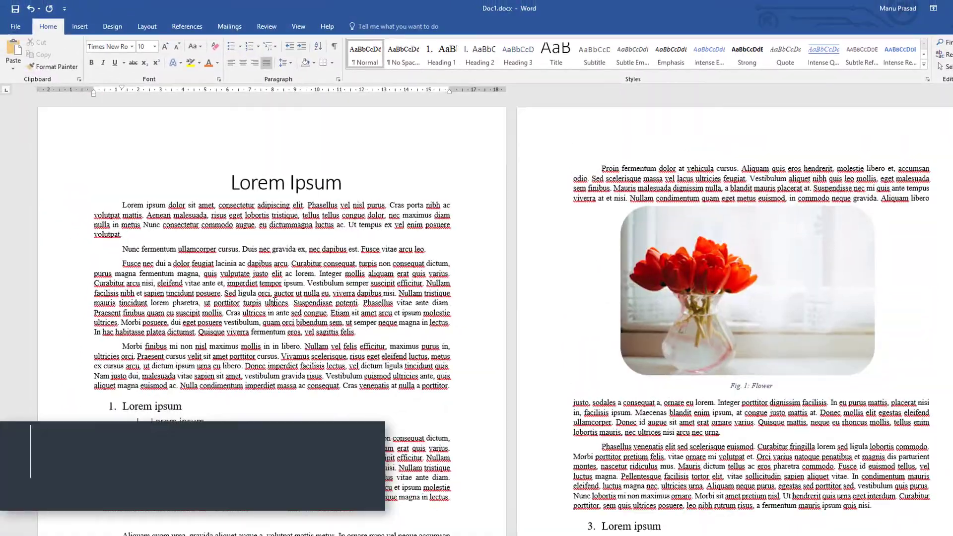
# Insert a table with five columns and four rows on a new line below the paragraph ending "per inceptos himenaeos".
pyautogui.scroll(-15, 274, 302)
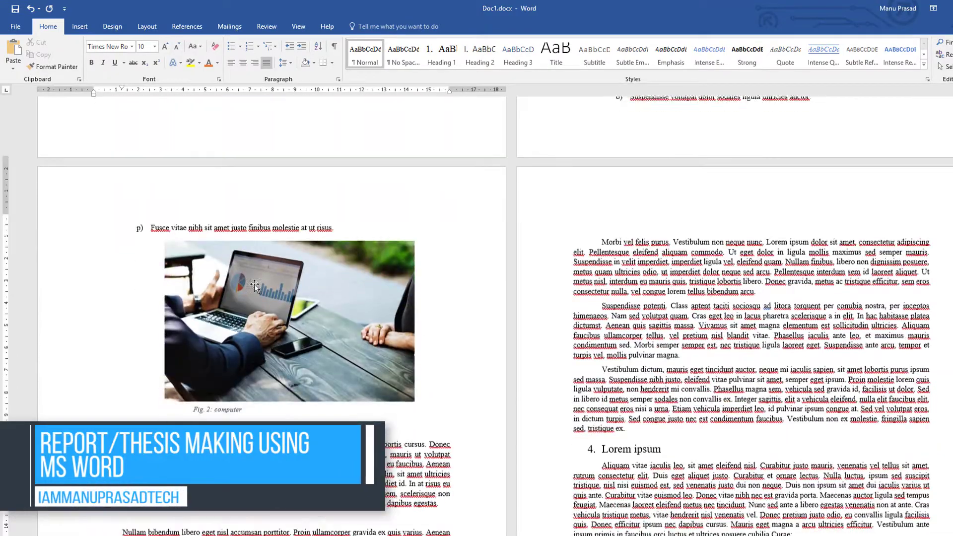
pyautogui.scroll(-3, 308, 267)
pyautogui.scroll(-10, 523, 296)
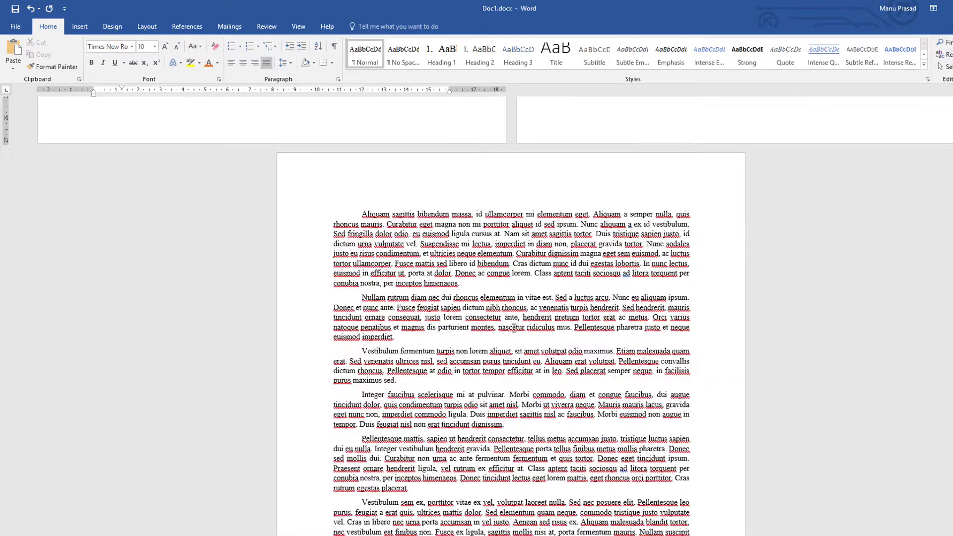
pyautogui.scroll(8, 523, 296)
pyautogui.scroll(-8, 478, 301)
pyautogui.click(470, 285)
pyautogui.press('Return')
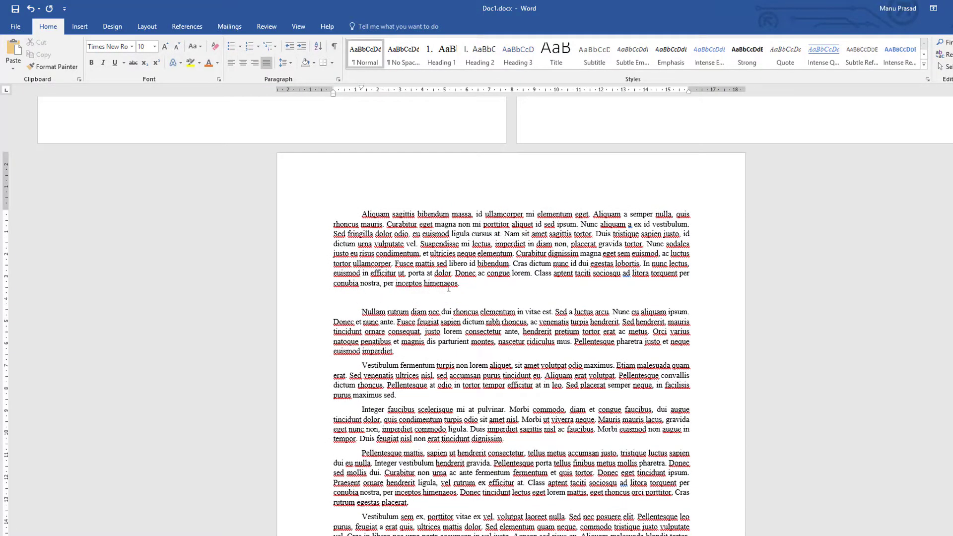
pyautogui.click(79, 26)
pyautogui.click(129, 106)
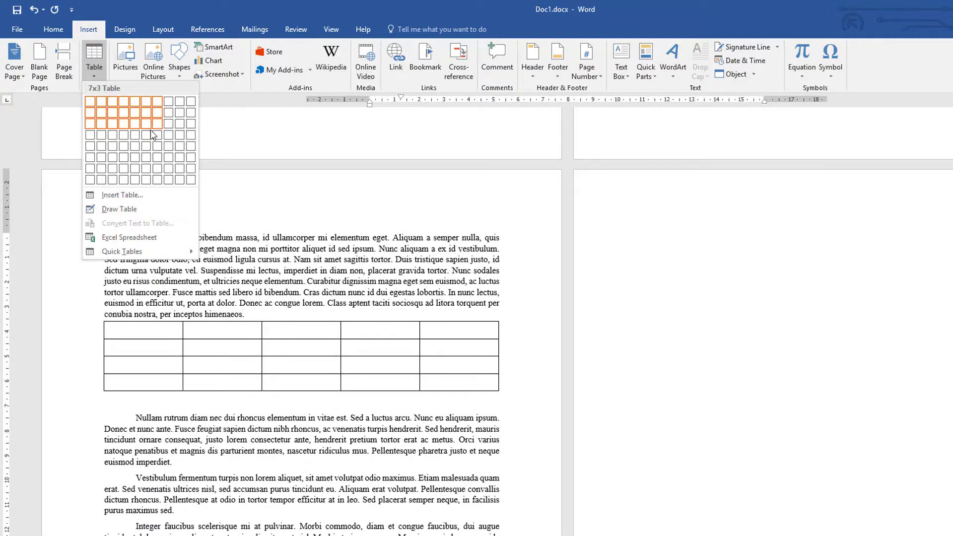
pyautogui.click(135, 135)
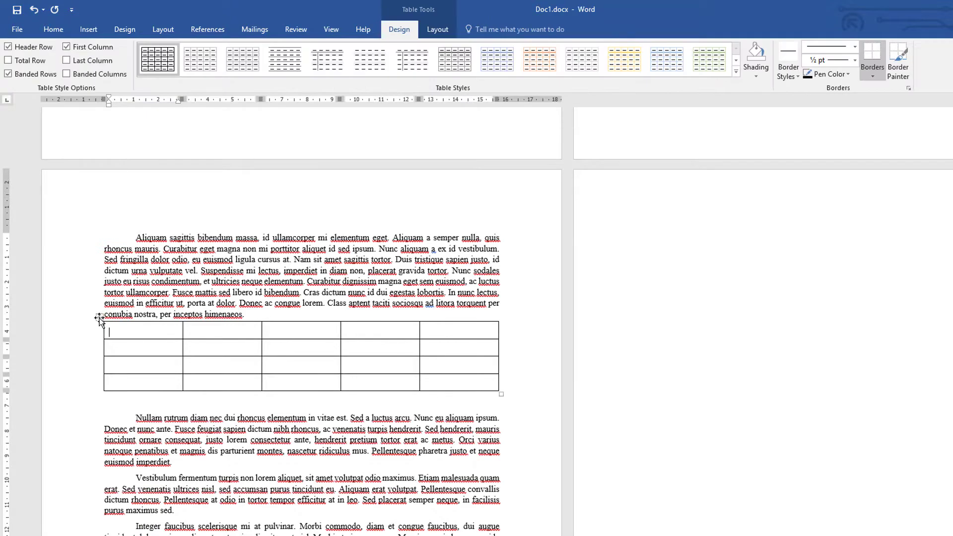
# Add the caption "Table 1: table no 1" above the new table, using the Table label.
pyautogui.rightClick(100, 318)
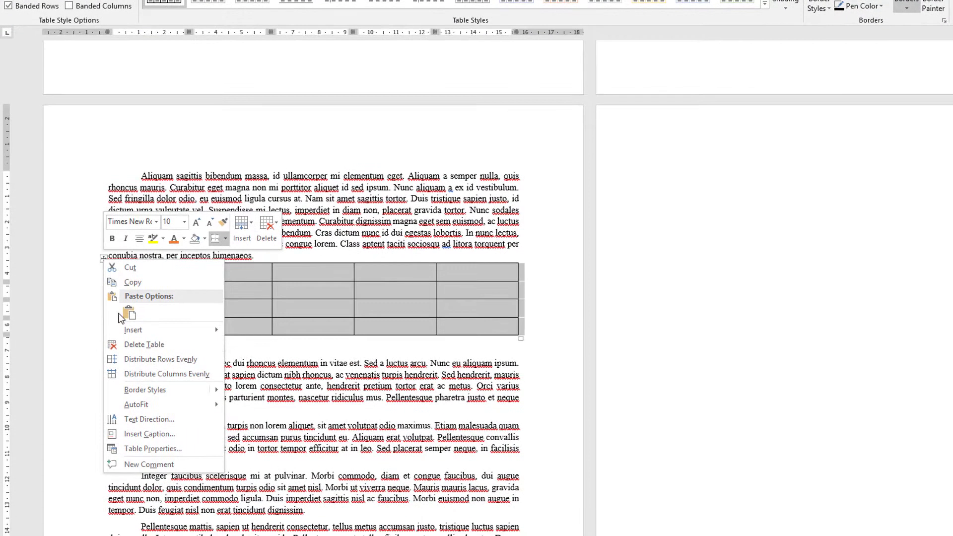
pyautogui.click(185, 436)
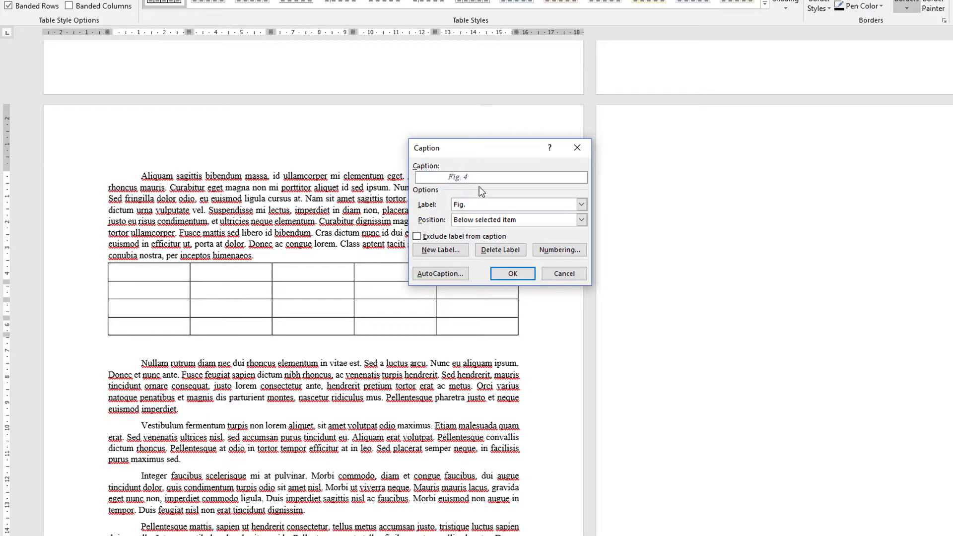
pyautogui.click(582, 205)
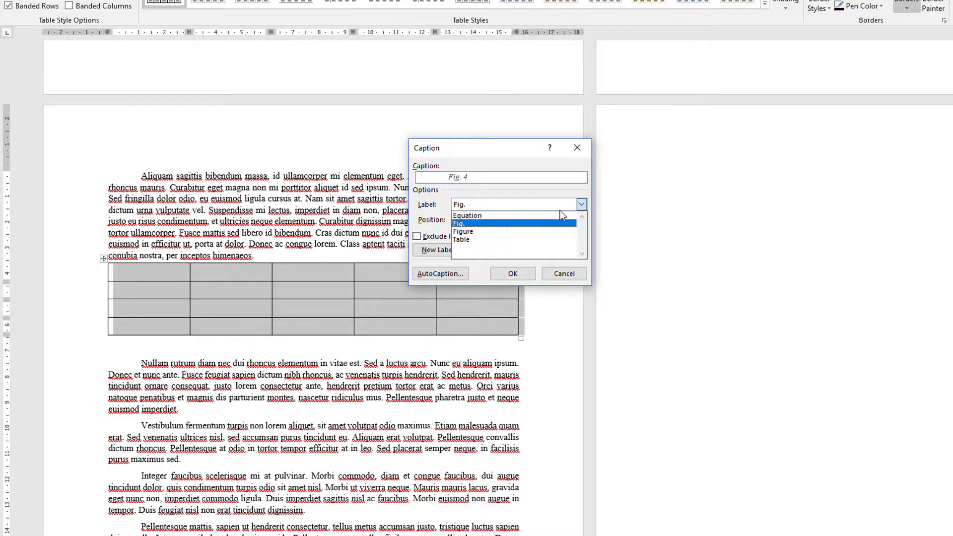
pyautogui.click(508, 240)
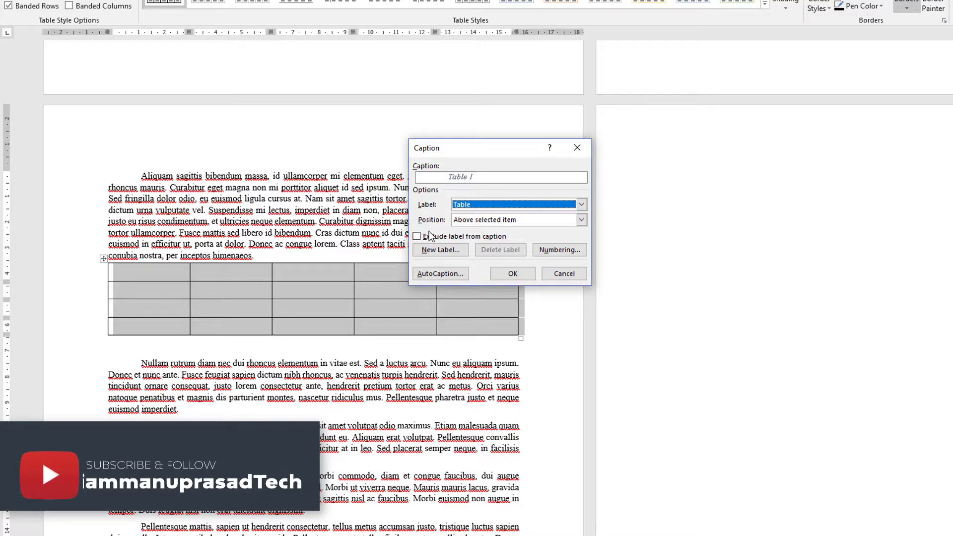
pyautogui.click(481, 178)
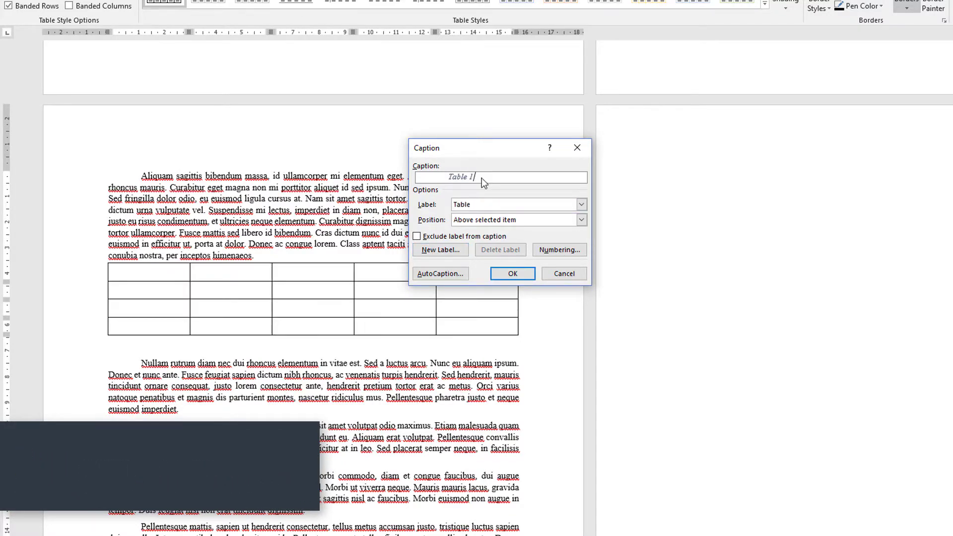
pyautogui.write(': table')
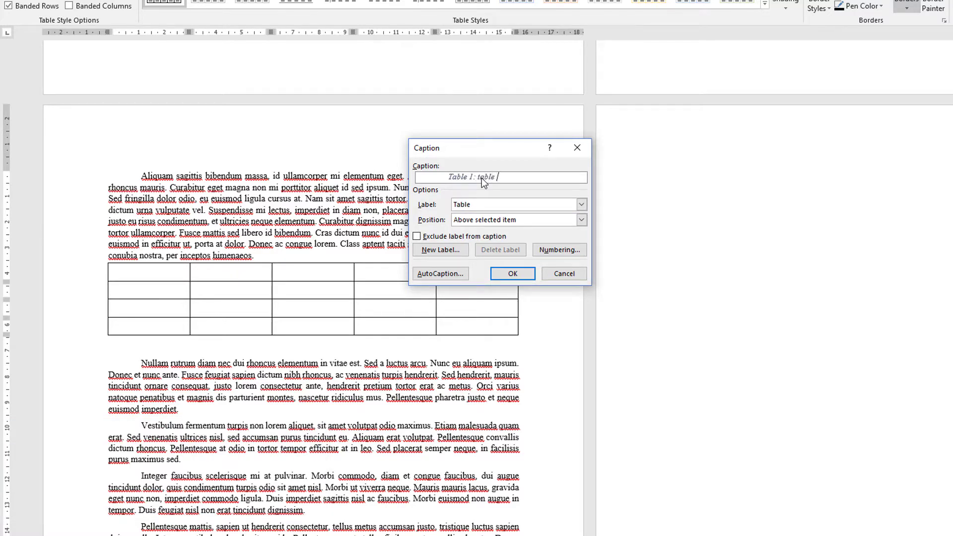
pyautogui.write(' non1')
pyautogui.press('BackSpace')
pyautogui.press('BackSpace')
pyautogui.click(582, 219)
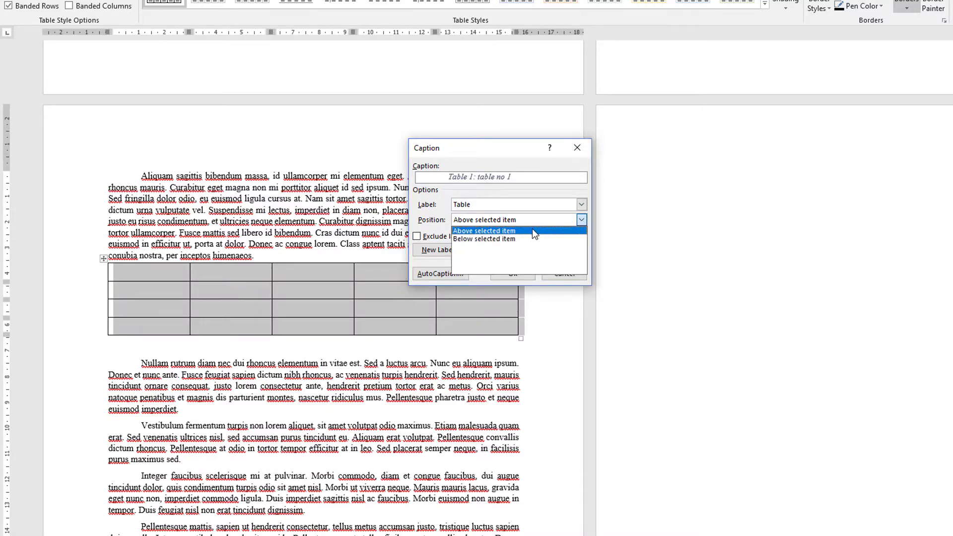
pyautogui.click(532, 231)
pyautogui.click(514, 274)
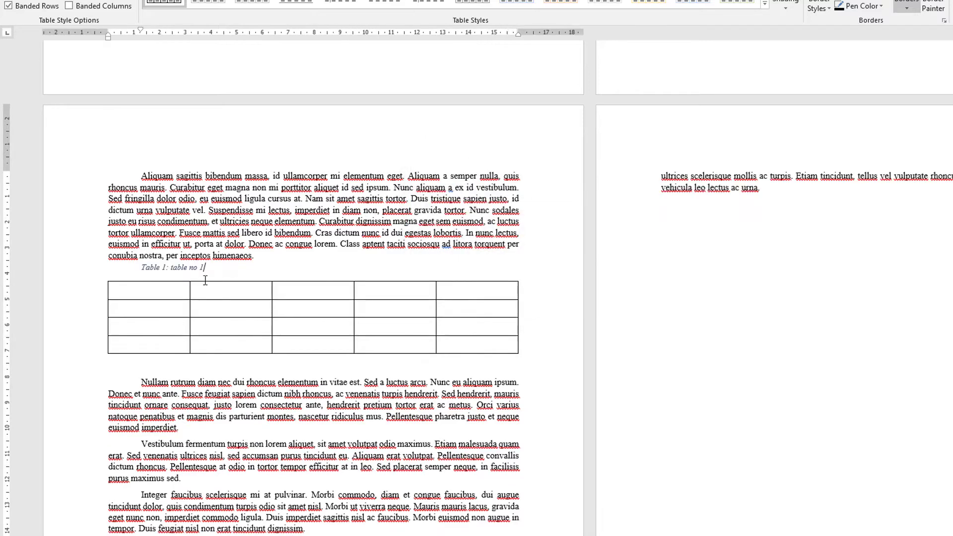
# Review the table and the numbered figure captions across the document, then glance at the Tips slide in PowerPoint and return to Word.
pyautogui.click(167, 270)
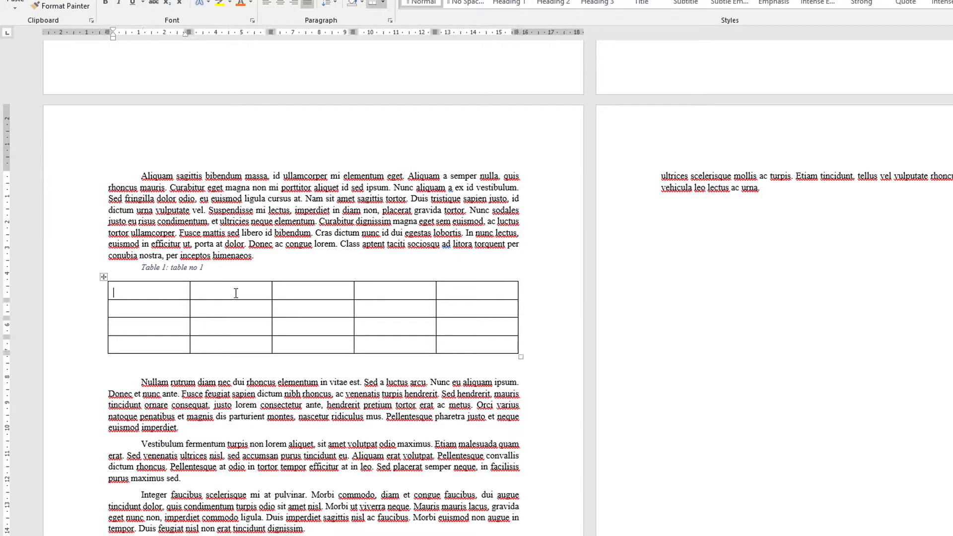
pyautogui.click(332, 279)
pyautogui.click(393, 290)
pyautogui.click(479, 292)
pyautogui.scroll(7, 263, 272)
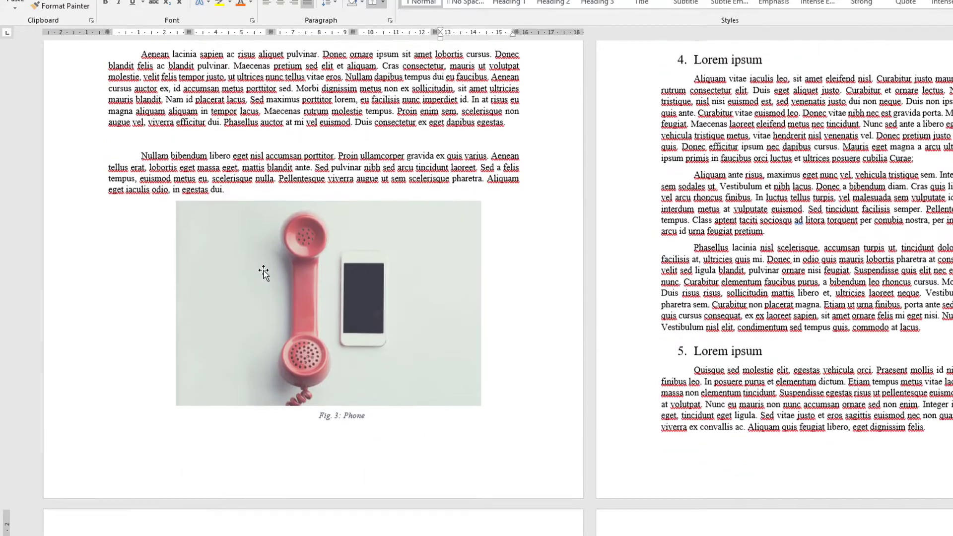
pyautogui.scroll(17, 383, 333)
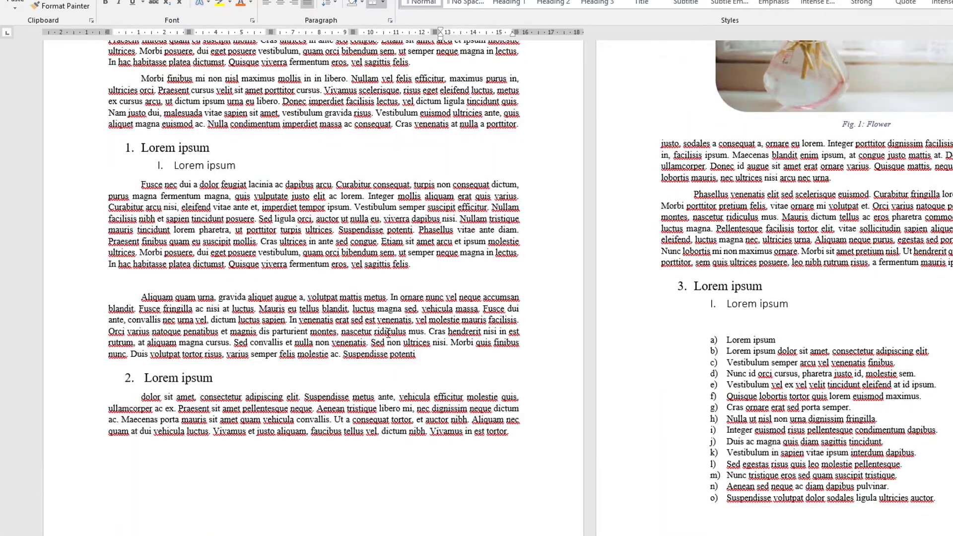
pyautogui.scroll(4, 388, 337)
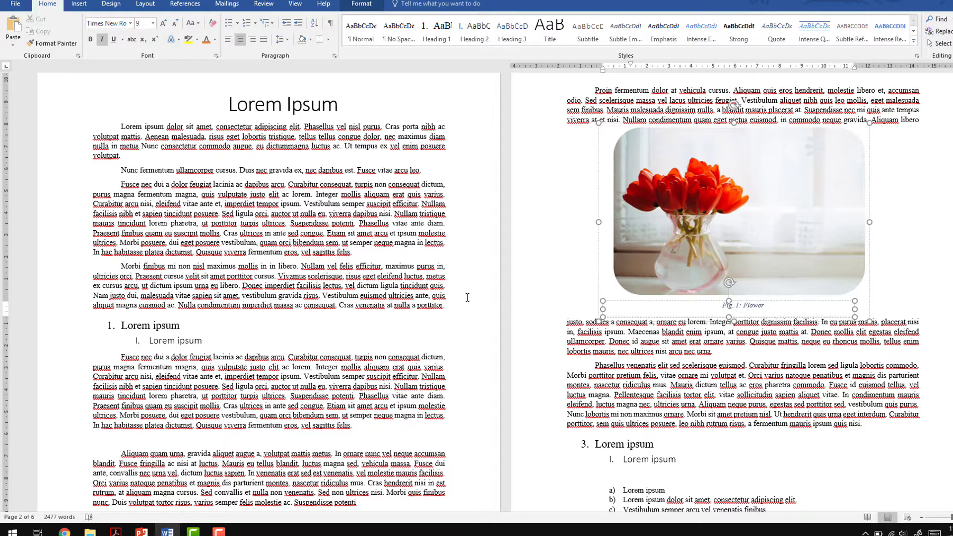
pyautogui.click(740, 351)
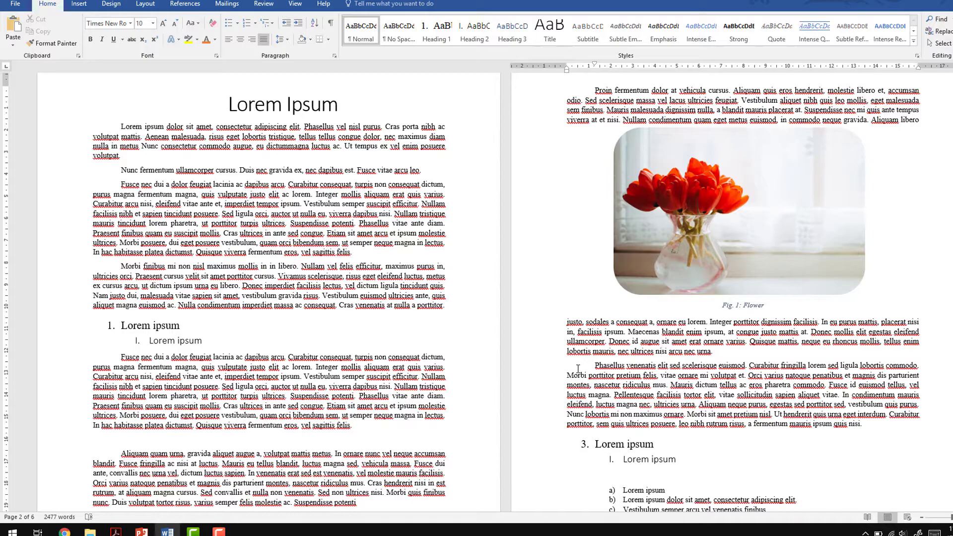
pyautogui.scroll(-15, 579, 368)
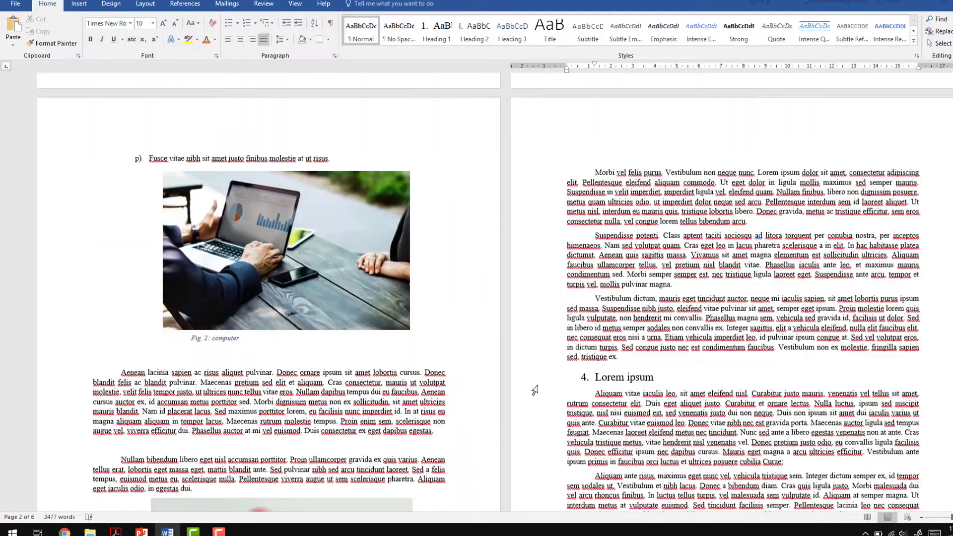
pyautogui.scroll(-10, 535, 391)
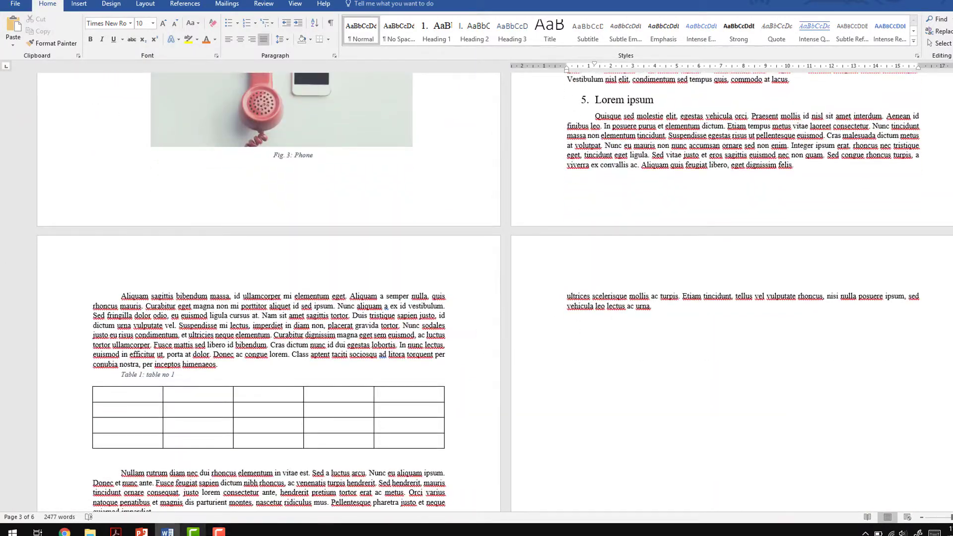
pyautogui.click(142, 532)
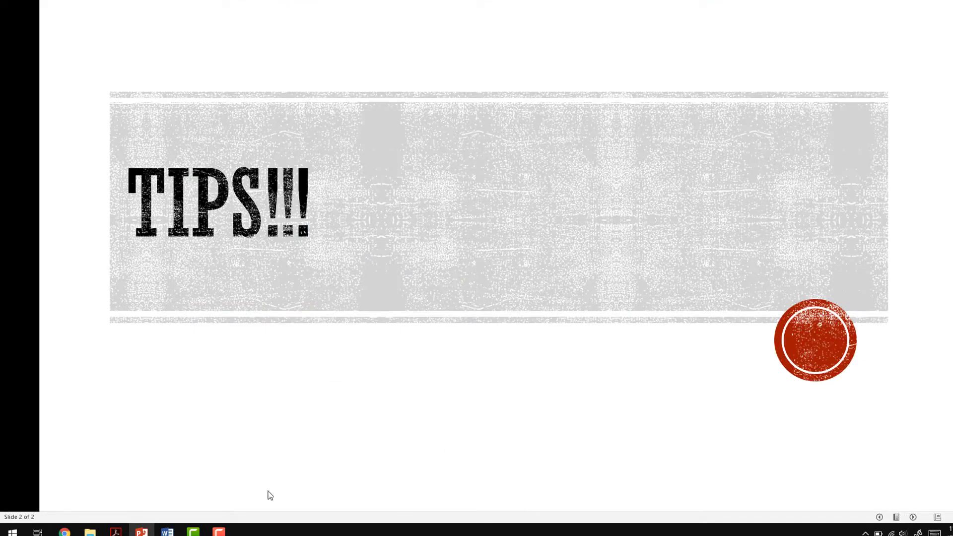
pyautogui.click(167, 532)
# Try making thin arrow symbols from the character sequences --> and <-- below the document's last paragraph.
pyautogui.click(671, 335)
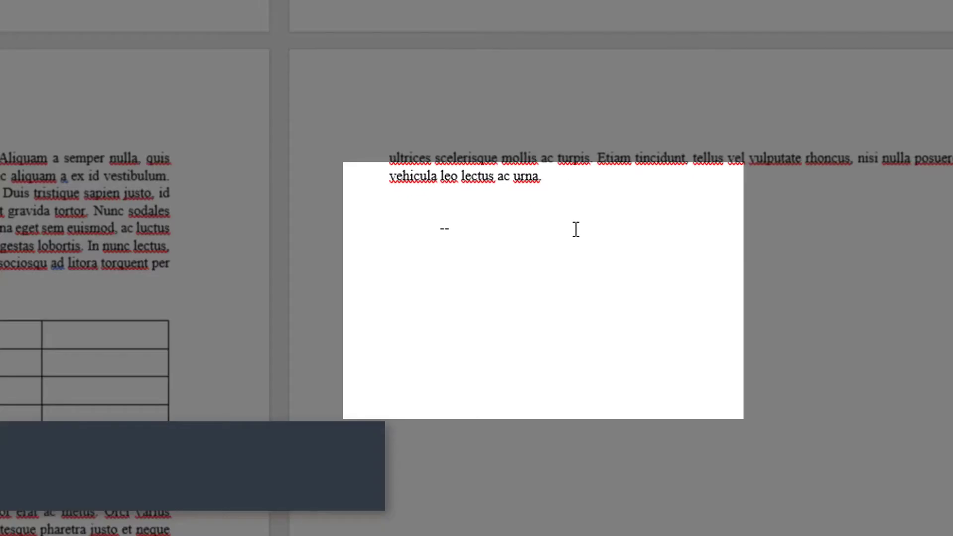
pyautogui.press('Tab')
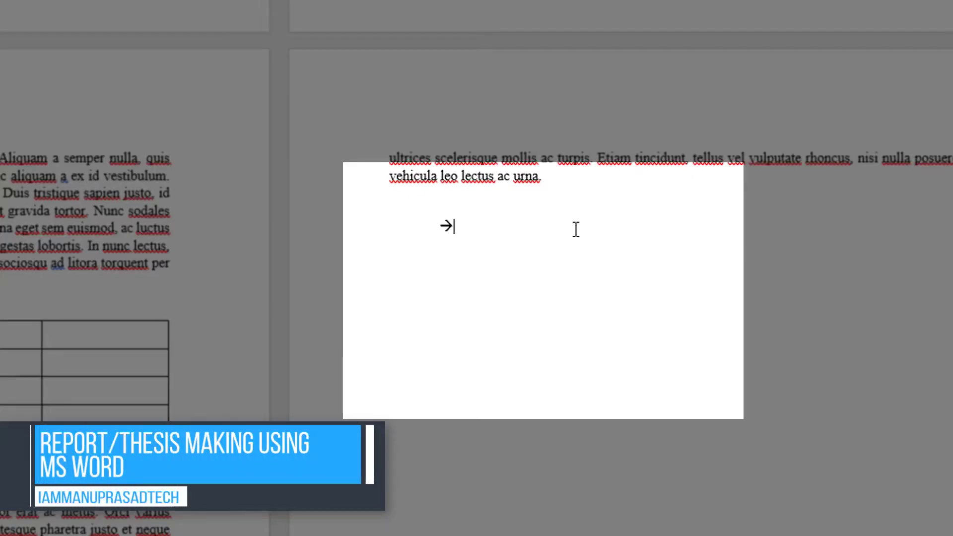
pyautogui.hotkey('ctrl', 'shift', '8')
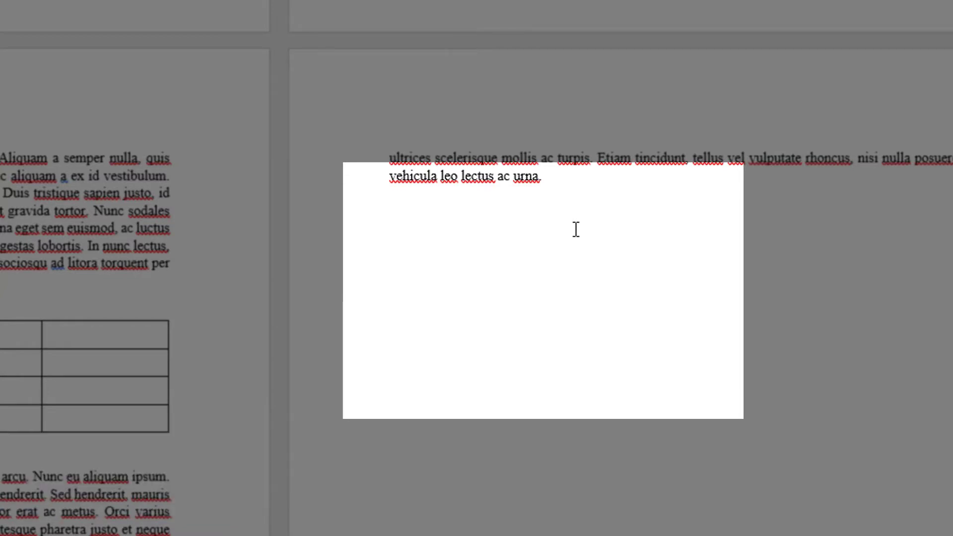
pyautogui.write('<--')
pyautogui.hotkey('ctrl', 'z')
pyautogui.press('BackSpace')
pyautogui.press('BackSpace')
pyautogui.press('BackSpace')
# Enter ==> and <== as bold arrow symbols below the last paragraph, and (TM) as a trademark symbol on the following line.
pyautogui.write('==><==')
pyautogui.press('Return')
pyautogui.write('(TM')
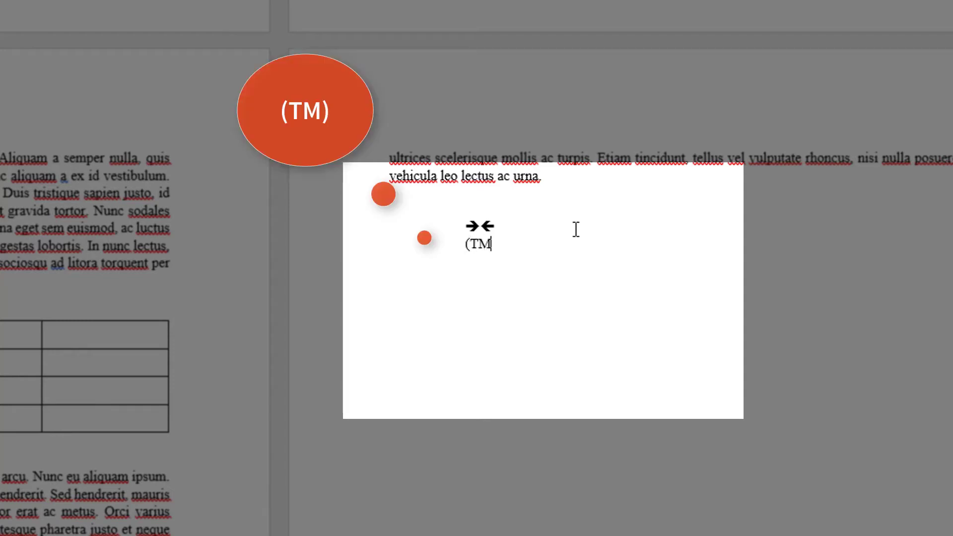
pyautogui.write(')')
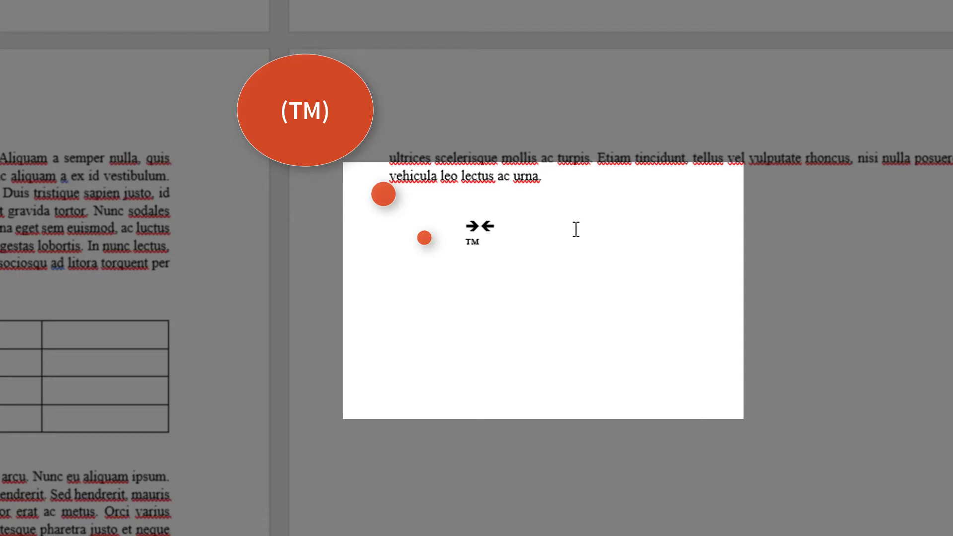